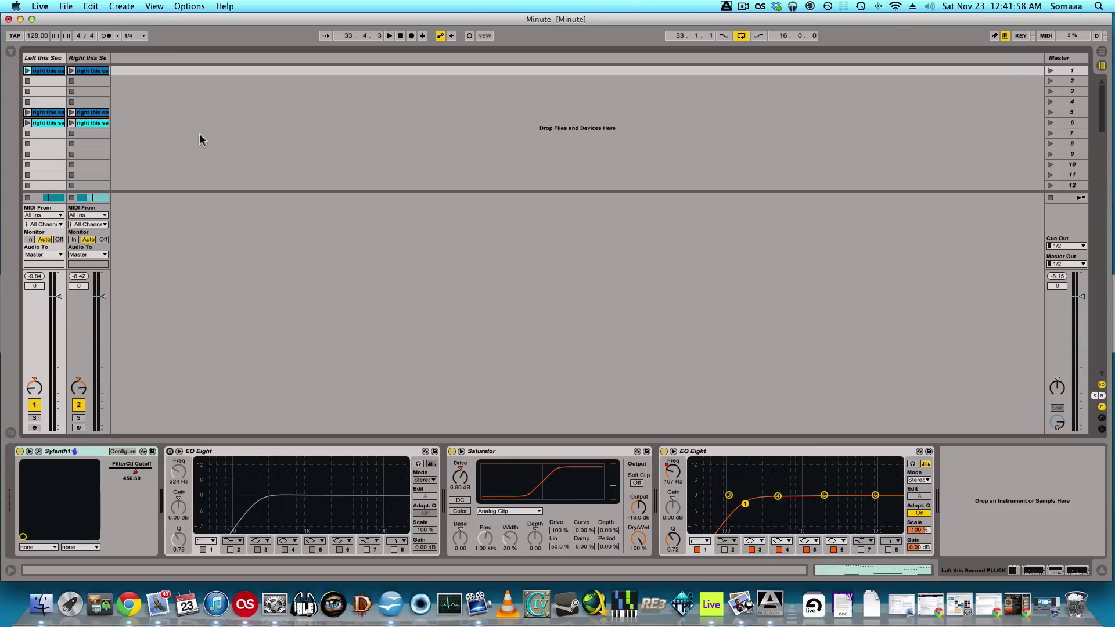
Select both MIDI tracks of the 'Minute' set together.
left_click(48, 60)
left_click(87, 60)
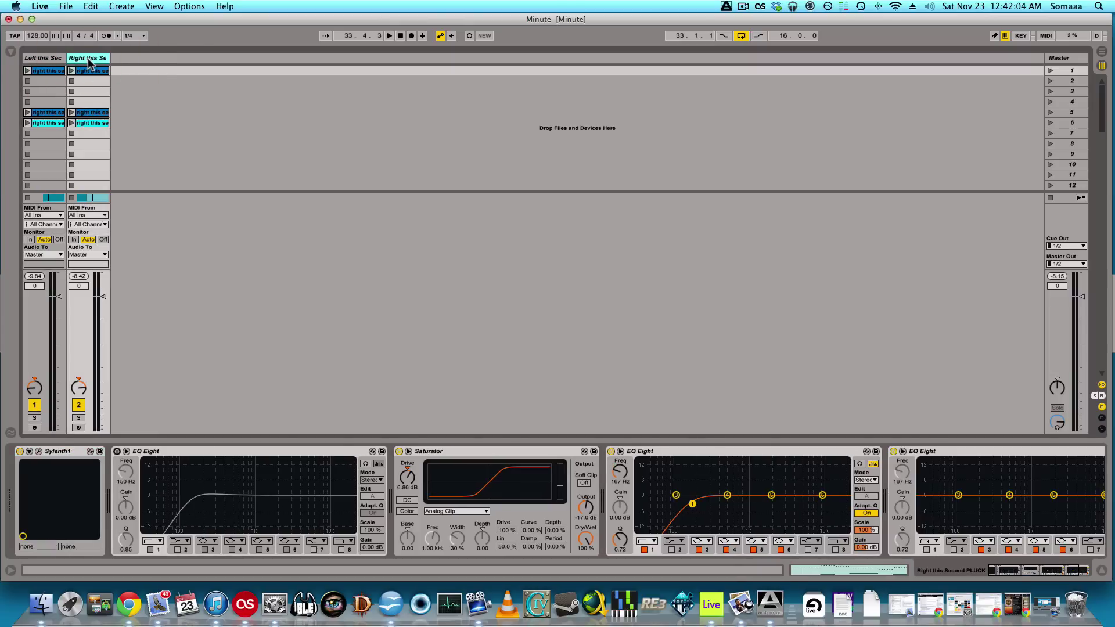
left_click(46, 58)
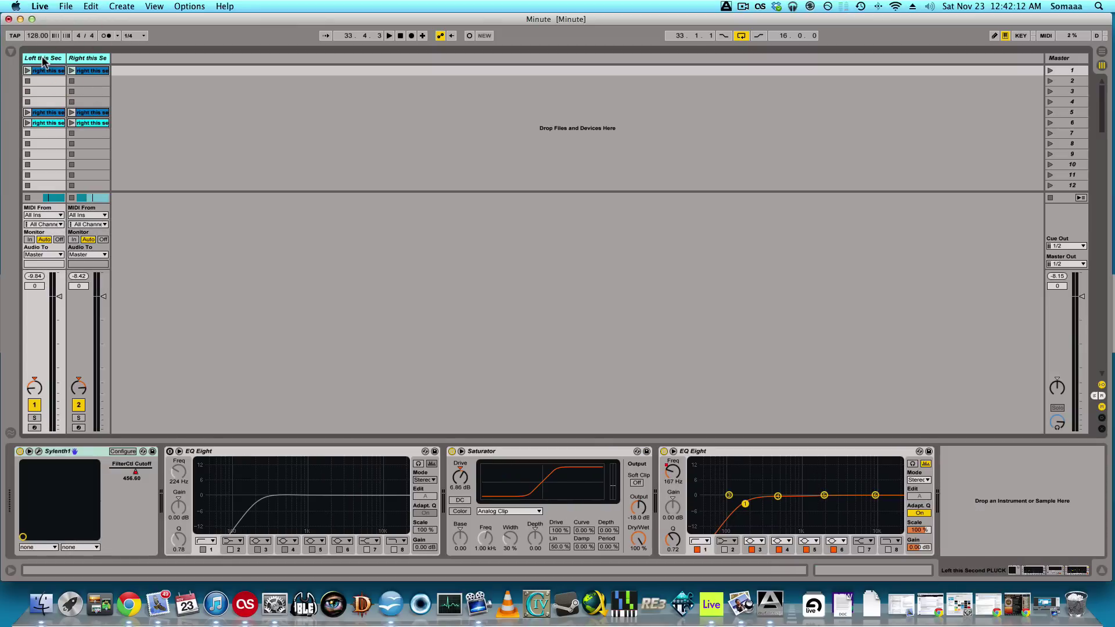
right_click(43, 60)
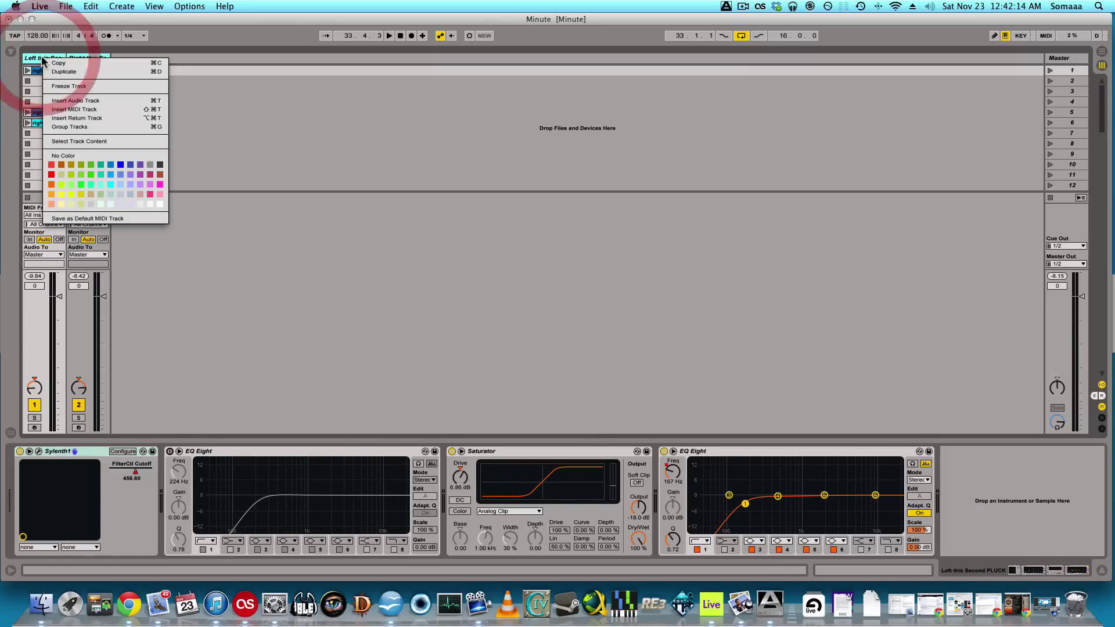
left_click(81, 129)
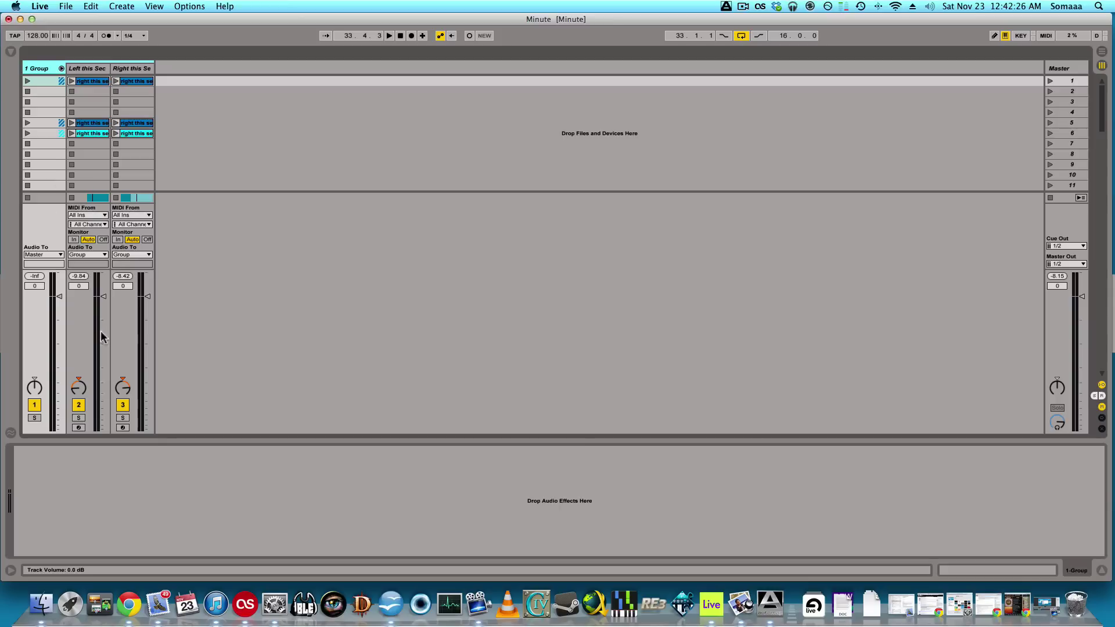
left_click(79, 417)
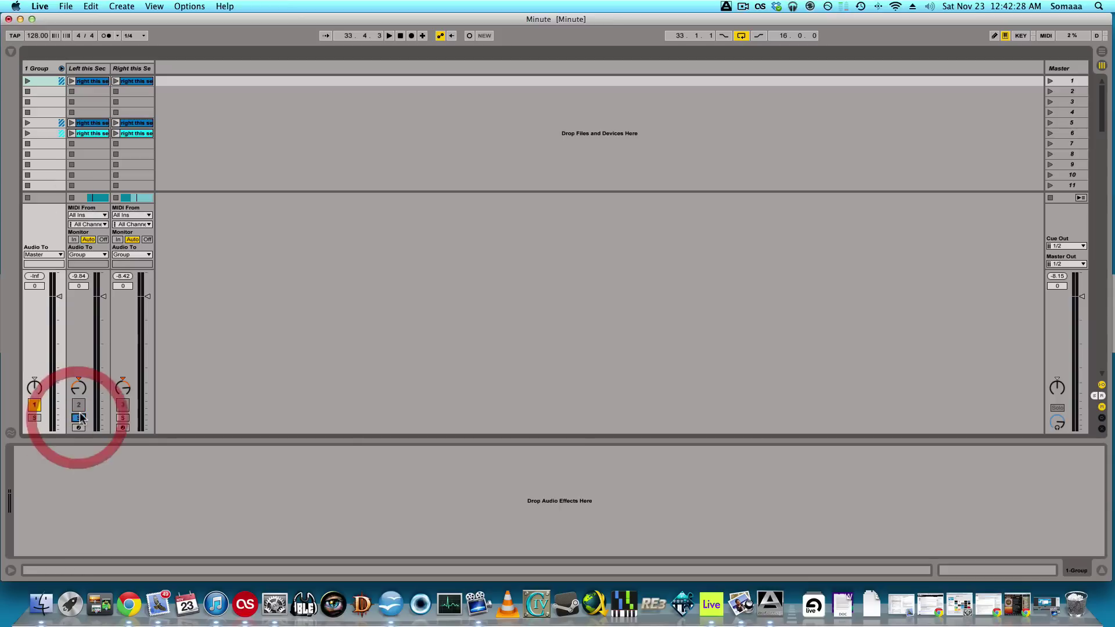
key("space")
key("space")
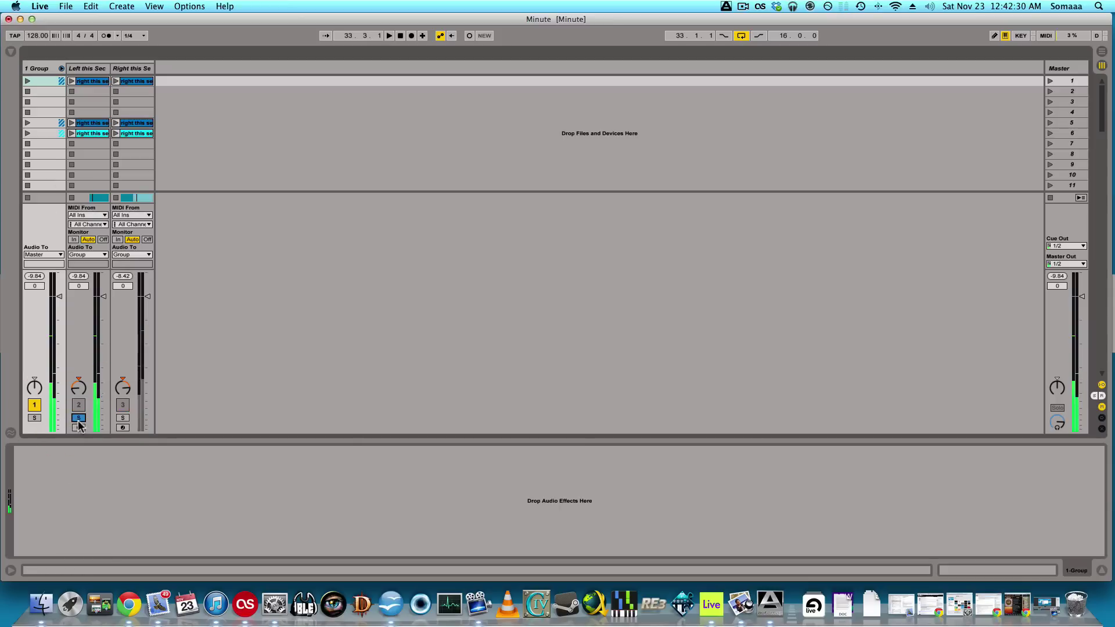
left_click(35, 419)
key("space")
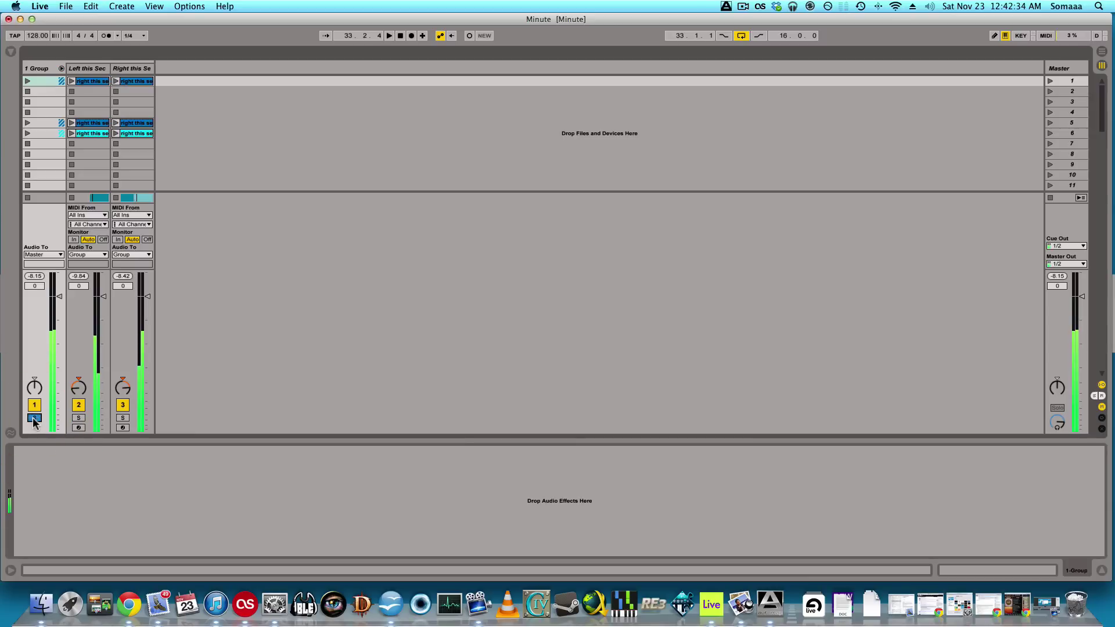
key("space")
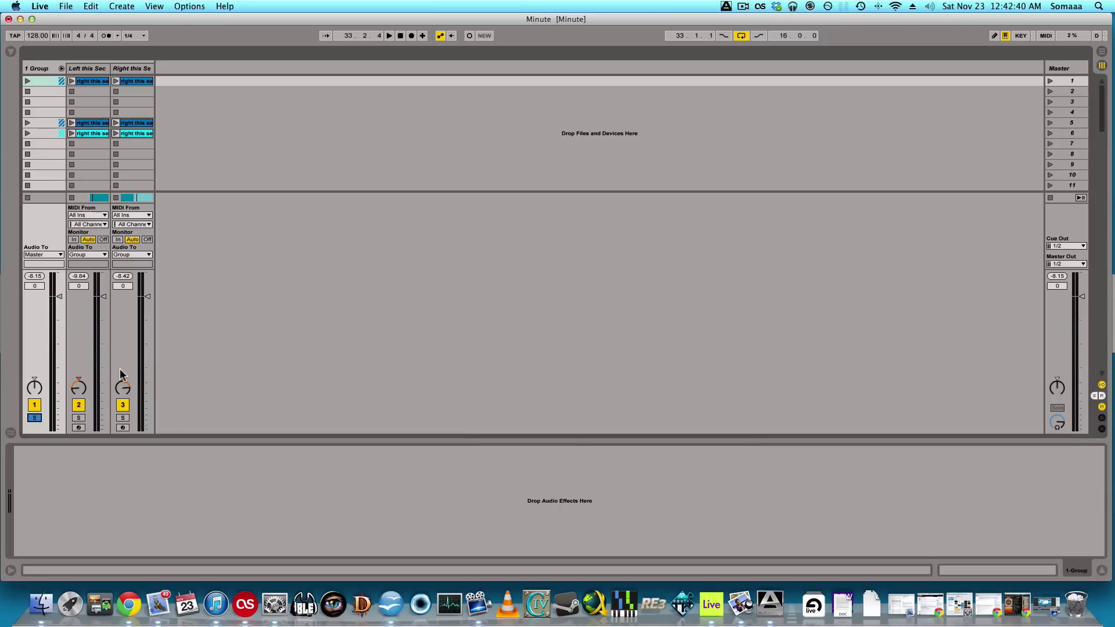
right_click(36, 68)
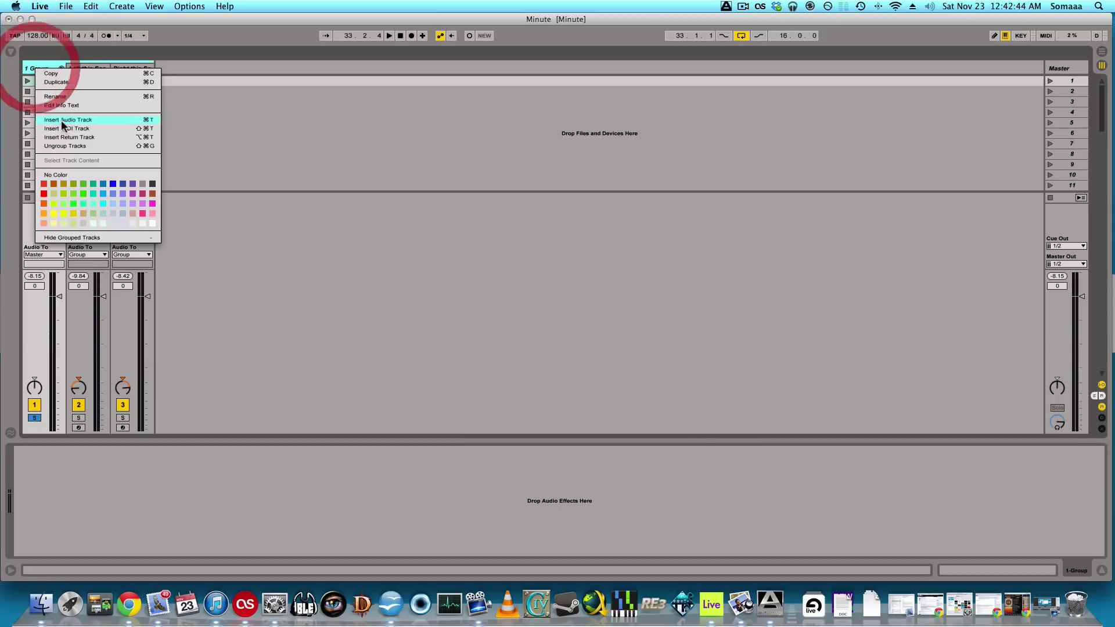
left_click(68, 146)
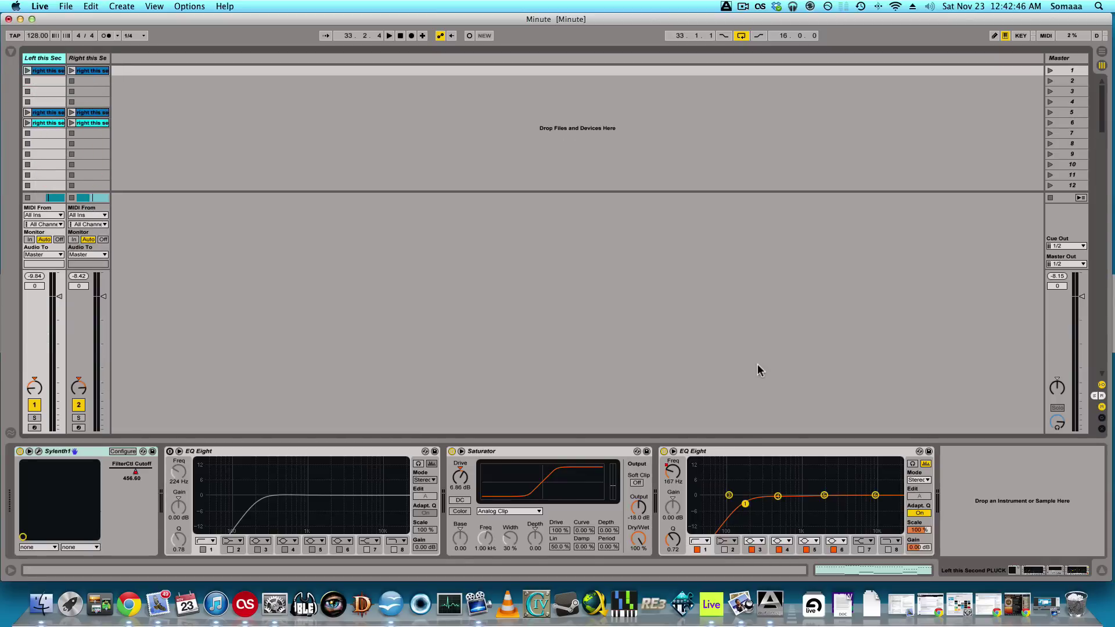
Insert a new audio track and move it after the second MIDI track.
left_click(1102, 386)
left_click(1102, 386)
key("super+t")
left_click(110, 60)
left_click_drag(111, 60, 165, 58)
right_click(166, 57)
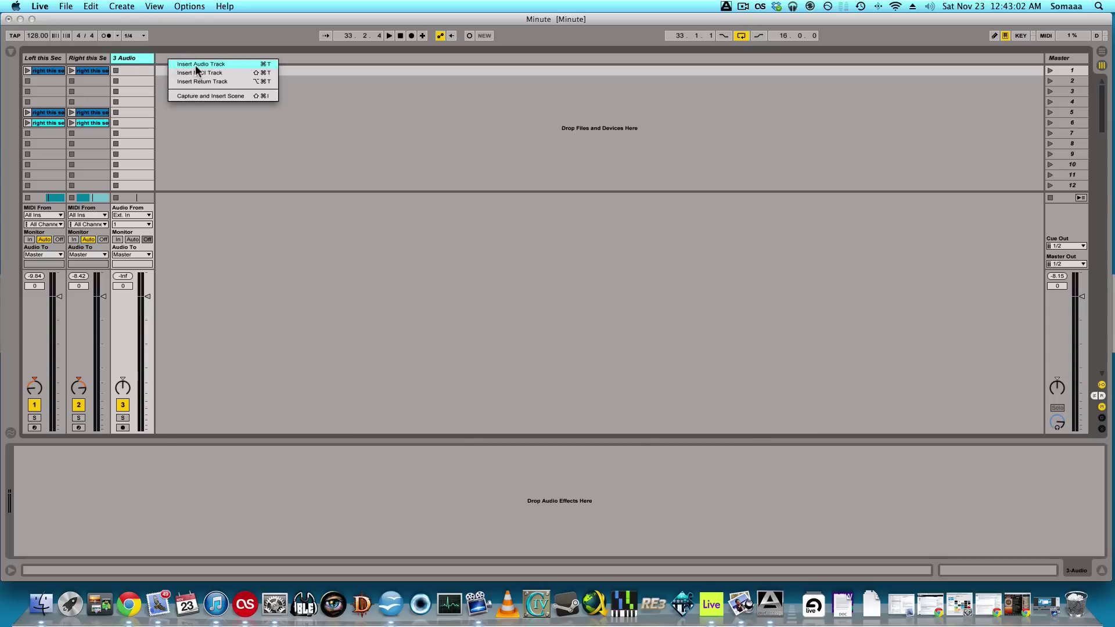
left_click(199, 173)
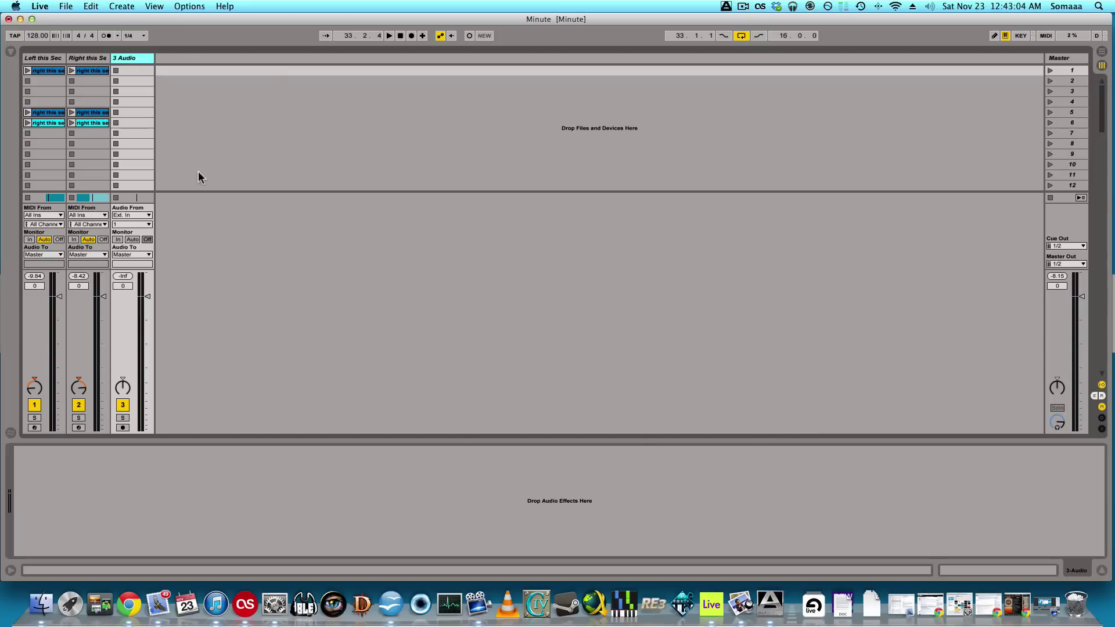
Route both MIDI tracks' Audio To output to 3-Audio.
left_click(42, 259)
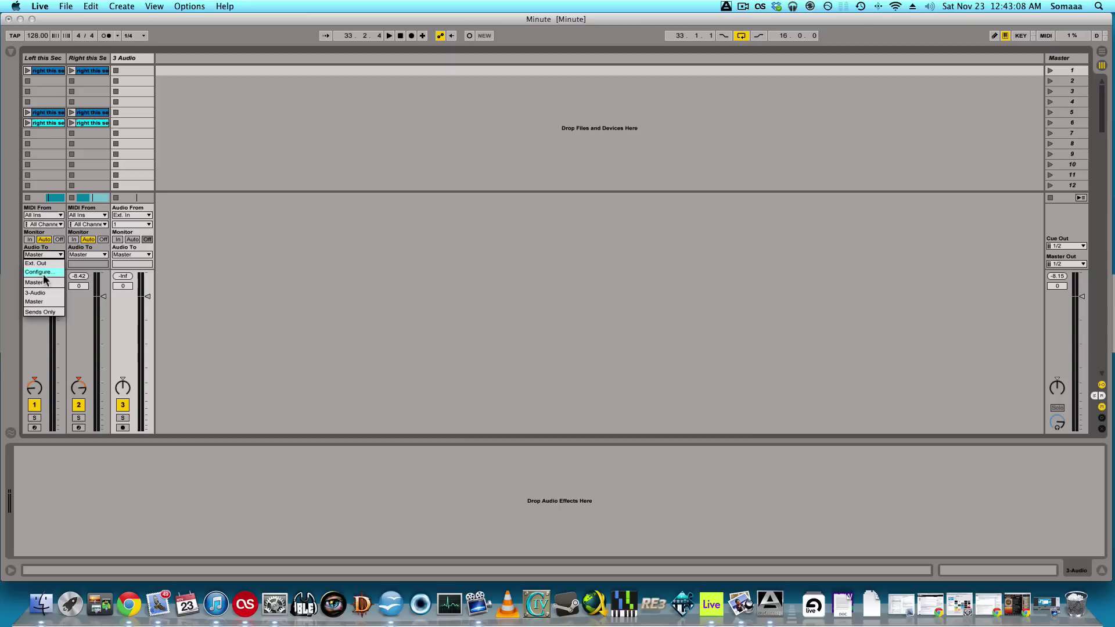
left_click(48, 295)
left_click(87, 255)
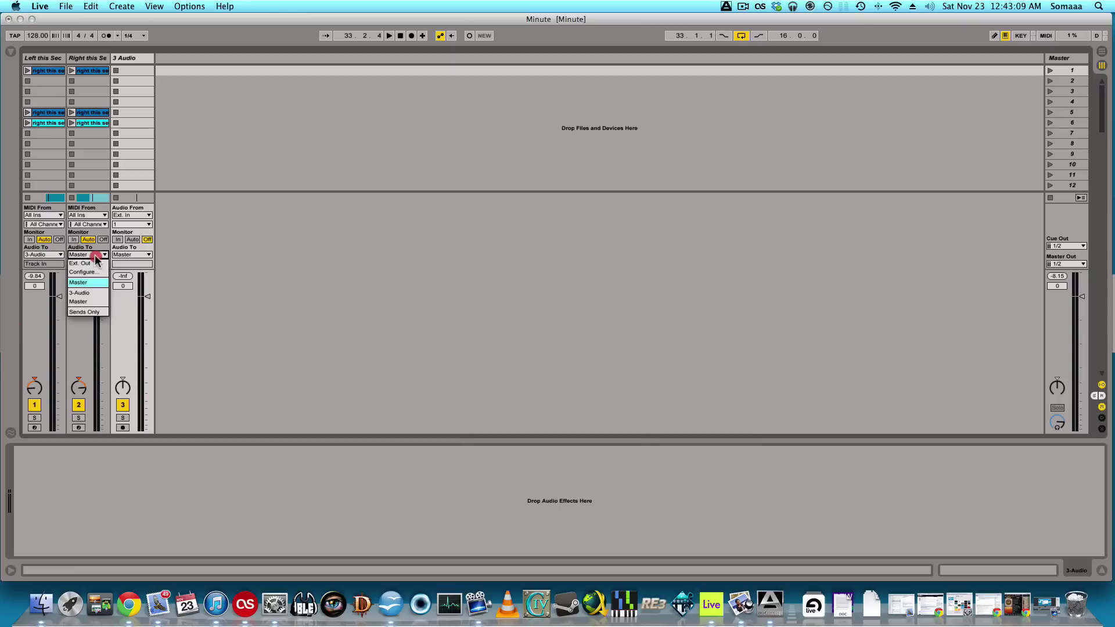
left_click(91, 295)
left_click(138, 59)
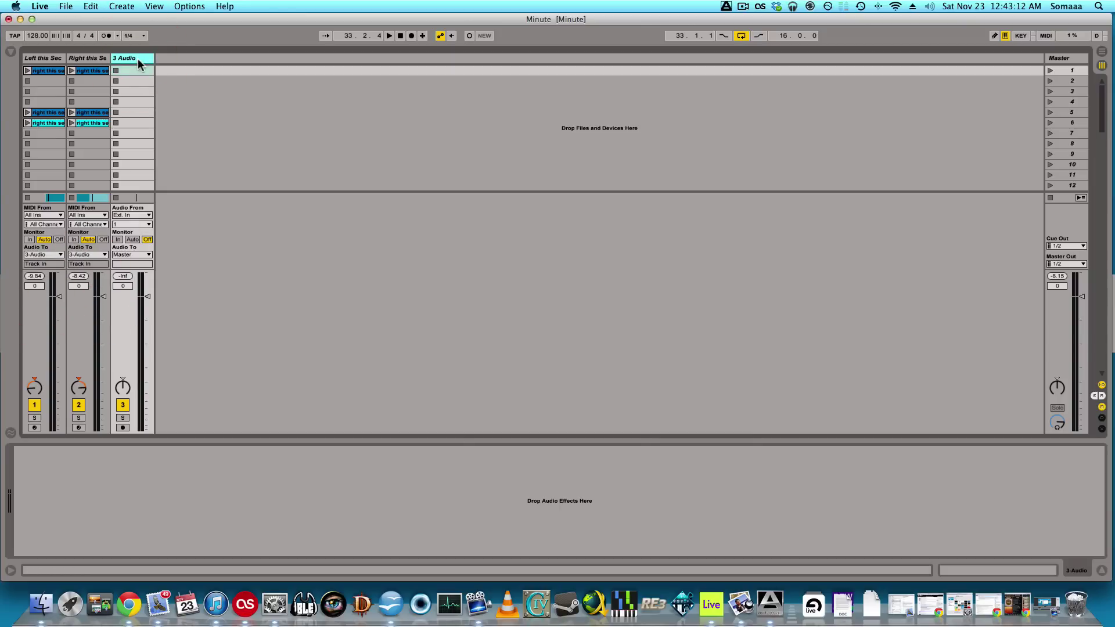
Rename the audio track to 'BUSS 1'.
key("super+r")
type("BUSS 1")
key("Return")
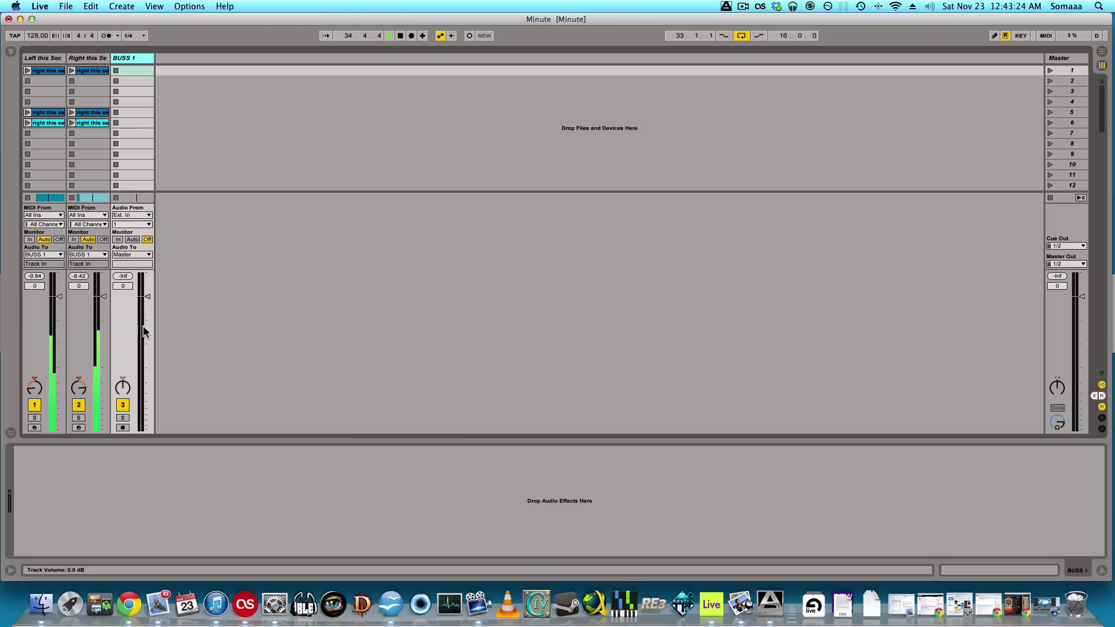
Set BUSS 1 monitoring to In and audition it, trying -10 dB before resetting to 0 dB.
left_click(118, 239)
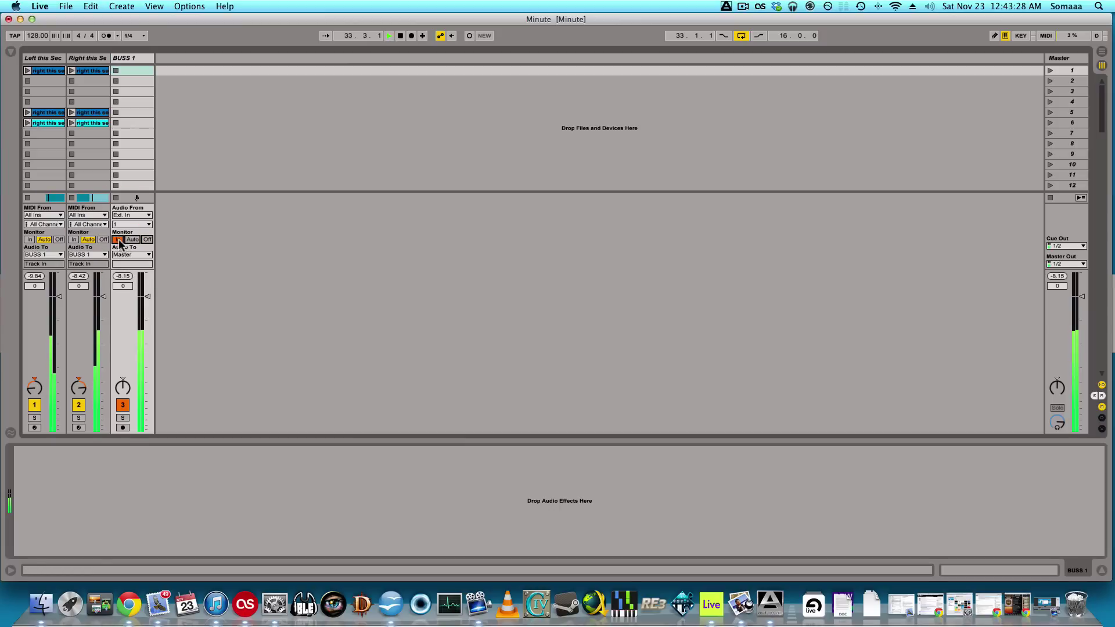
key("space")
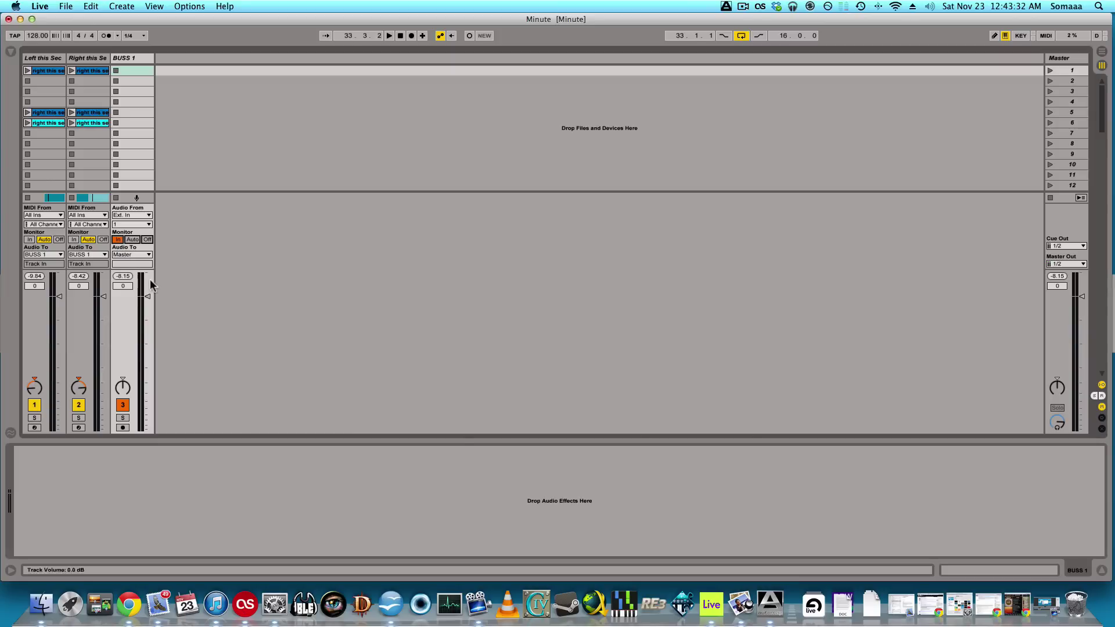
key("space")
left_click_drag(149, 296, 148, 352)
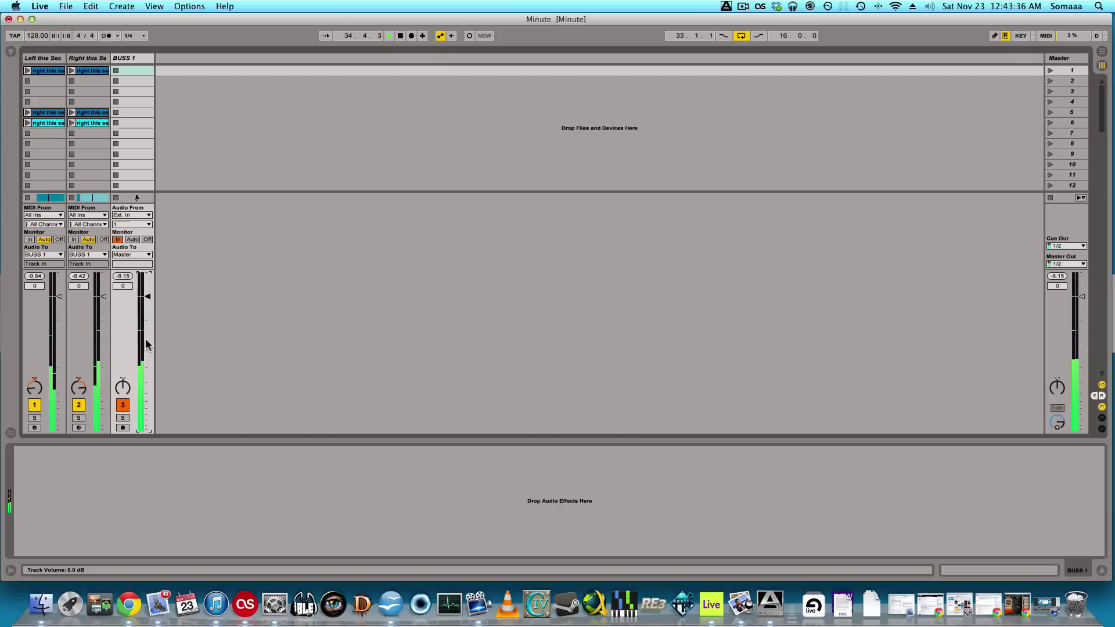
key("space")
key("Delete")
Add a new A Return track to the set.
left_click(137, 58)
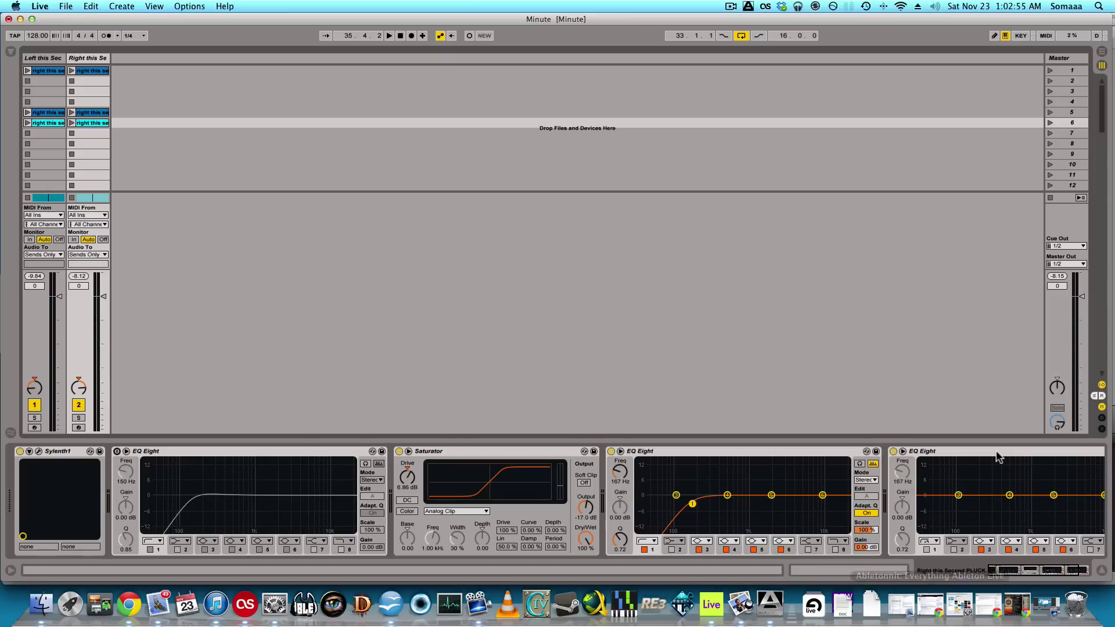
left_click(1100, 398)
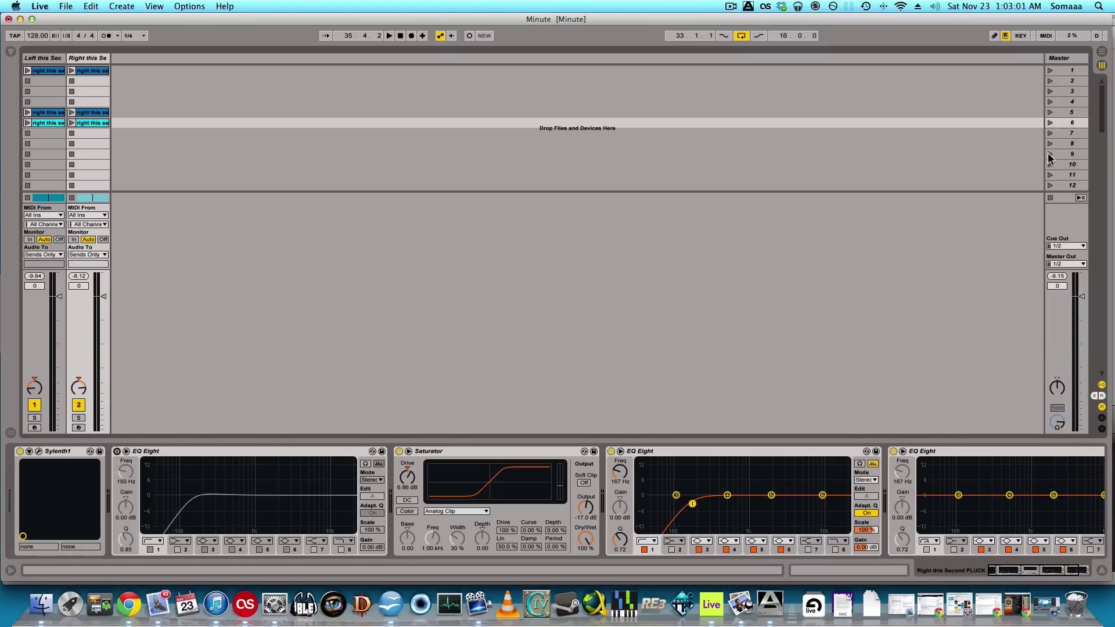
right_click(1032, 60)
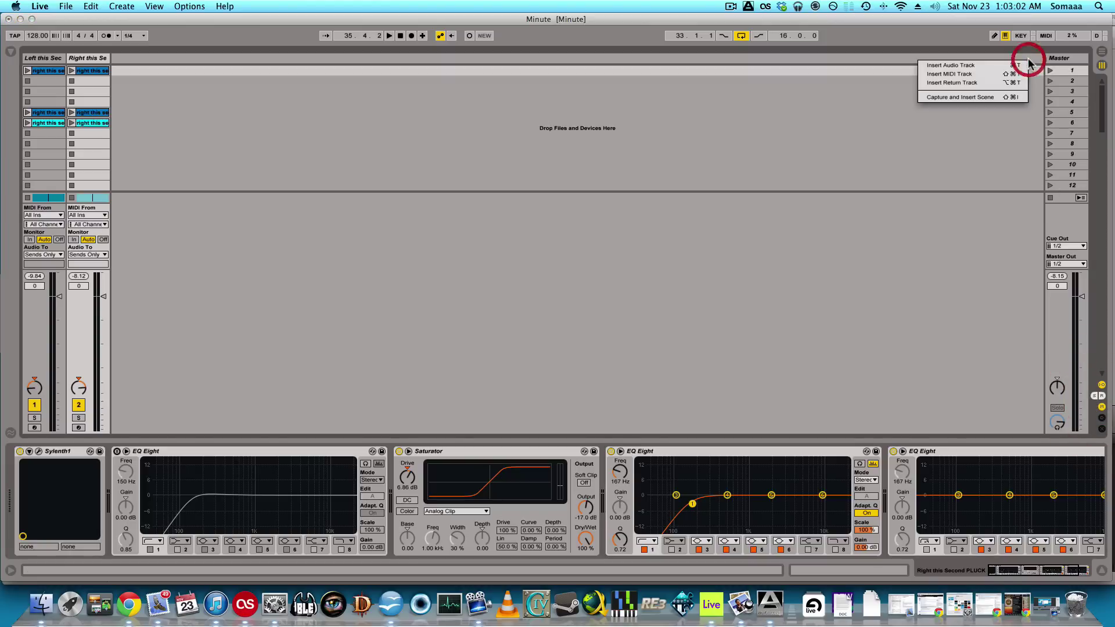
left_click(967, 85)
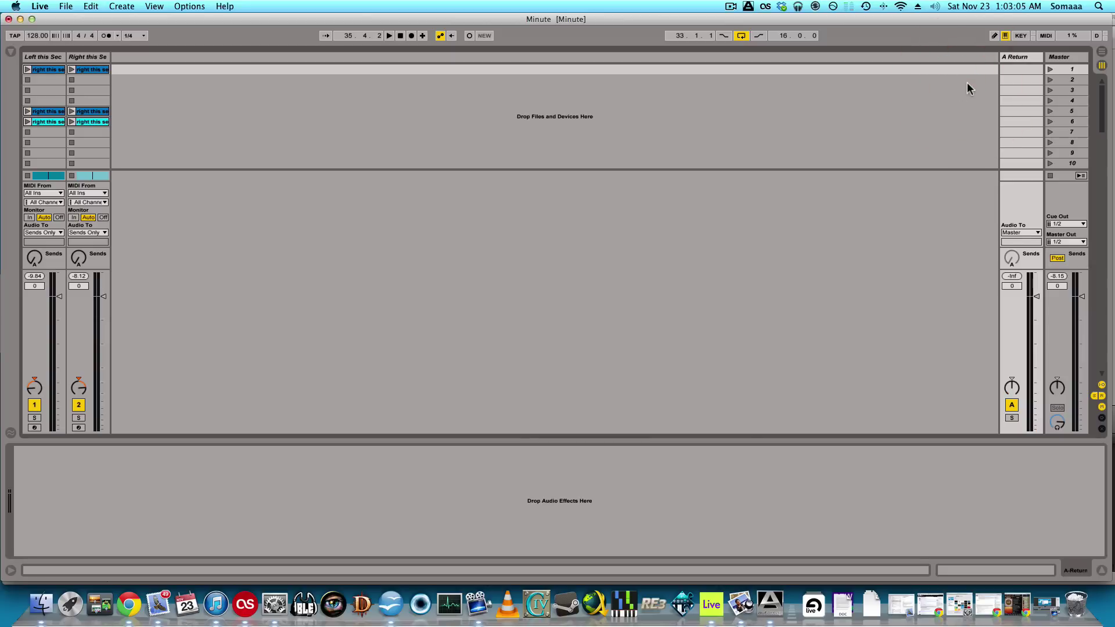
Hide the A Return track from the mixer with the Show/Hide Return Tracks toggle.
left_click(1103, 397)
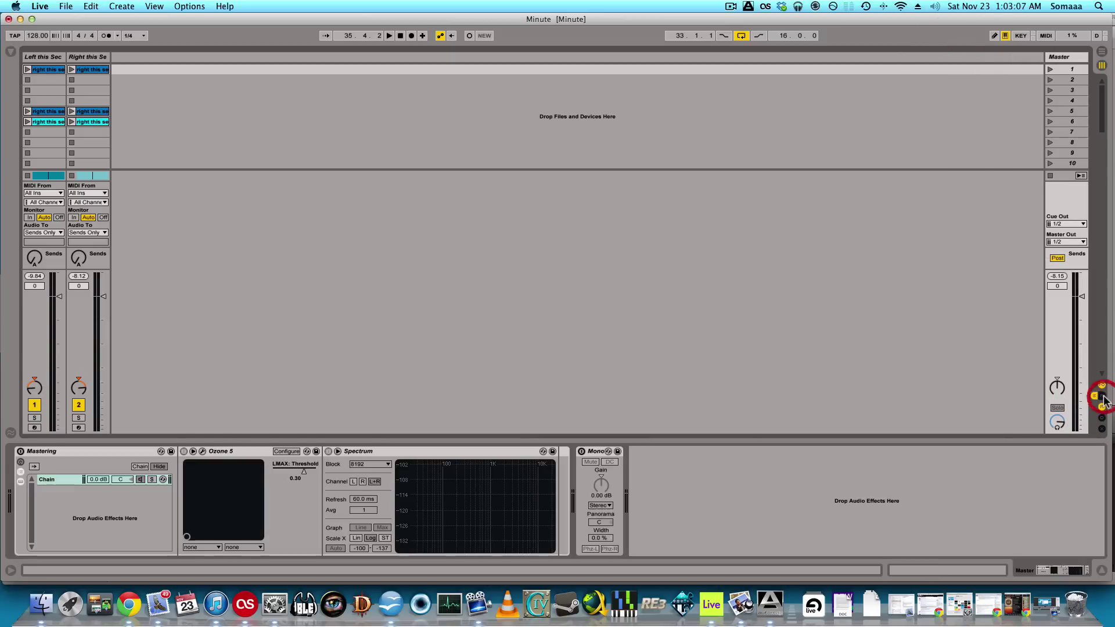
left_click(1103, 397)
left_click(1103, 397)
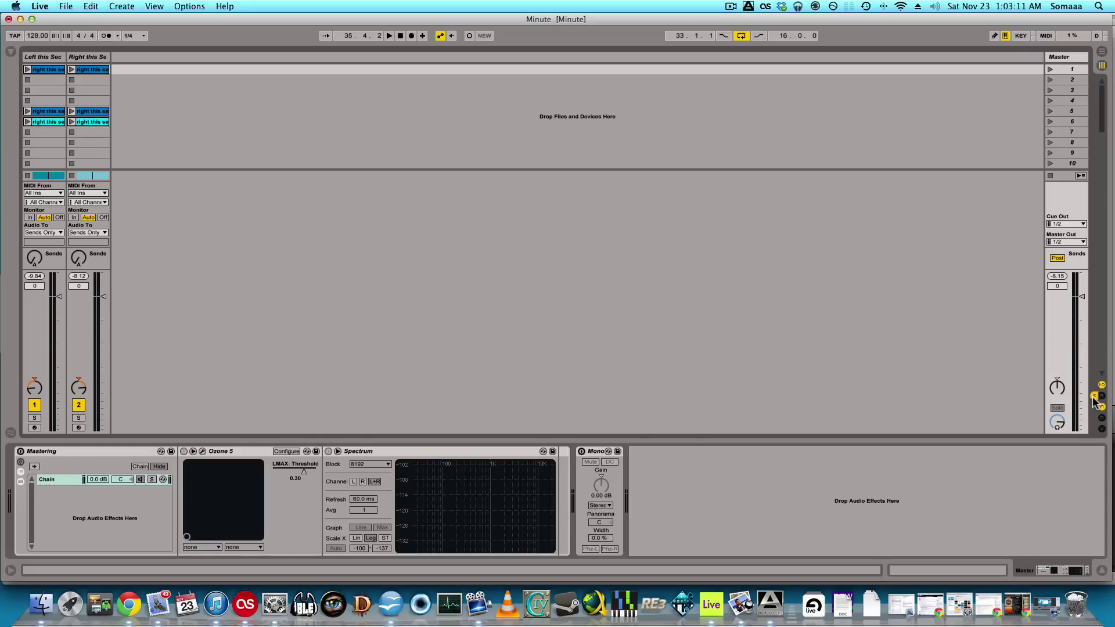
Show the A Return track and route both MIDI tracks' output to Master.
left_click(1093, 397)
left_click(85, 233)
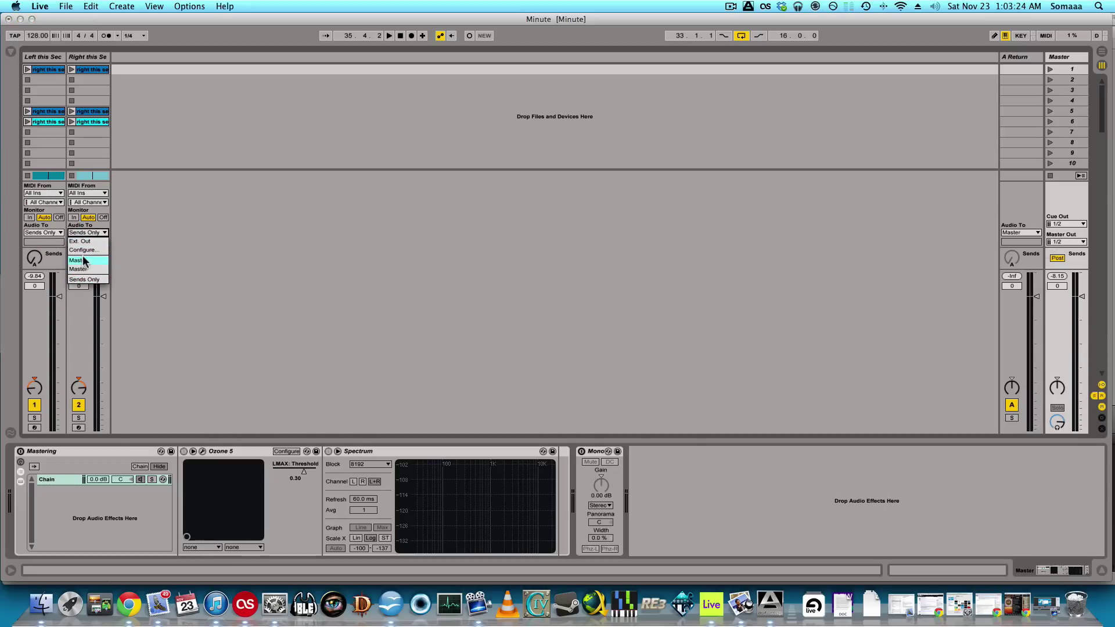
left_click(83, 258)
left_click(46, 233)
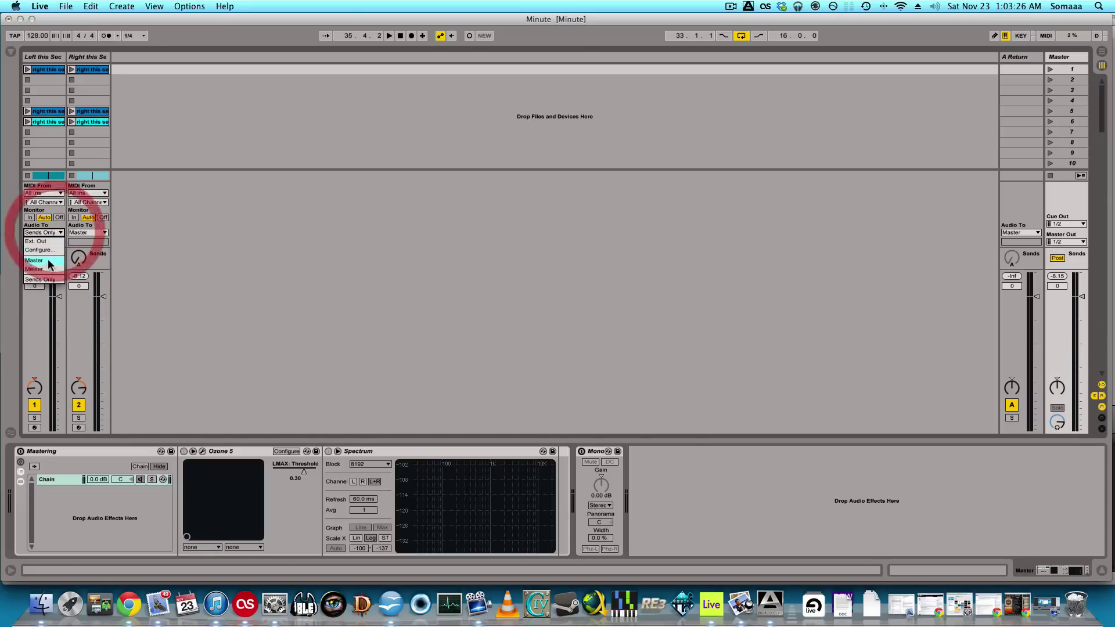
left_click(47, 259)
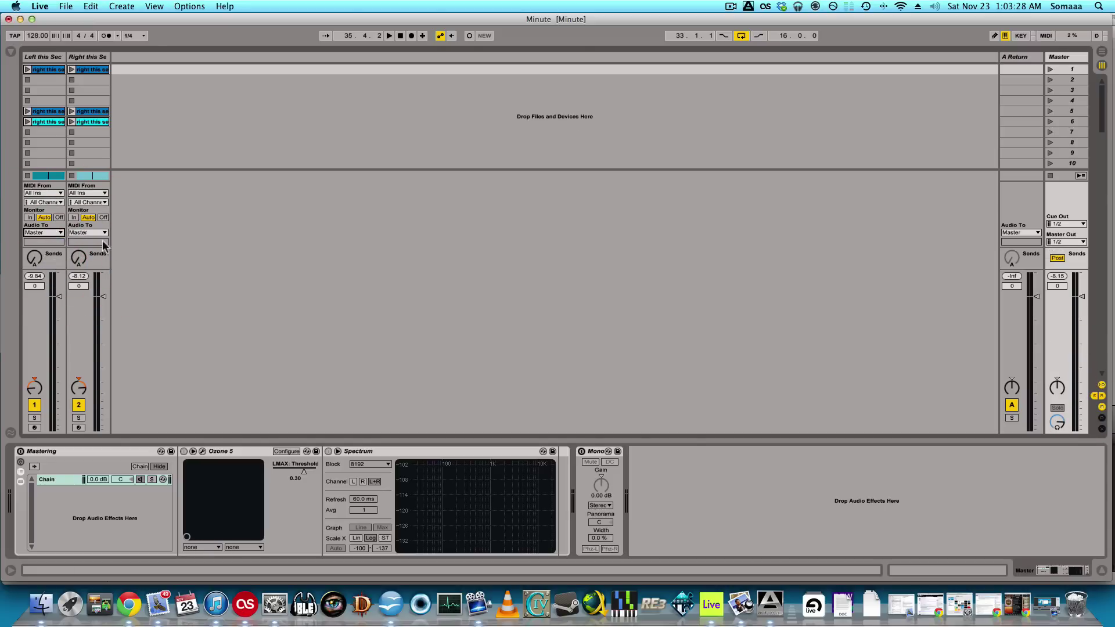
Solo track 2 and turn its Send A down to zero while playing.
left_click(78, 257)
left_click(79, 419)
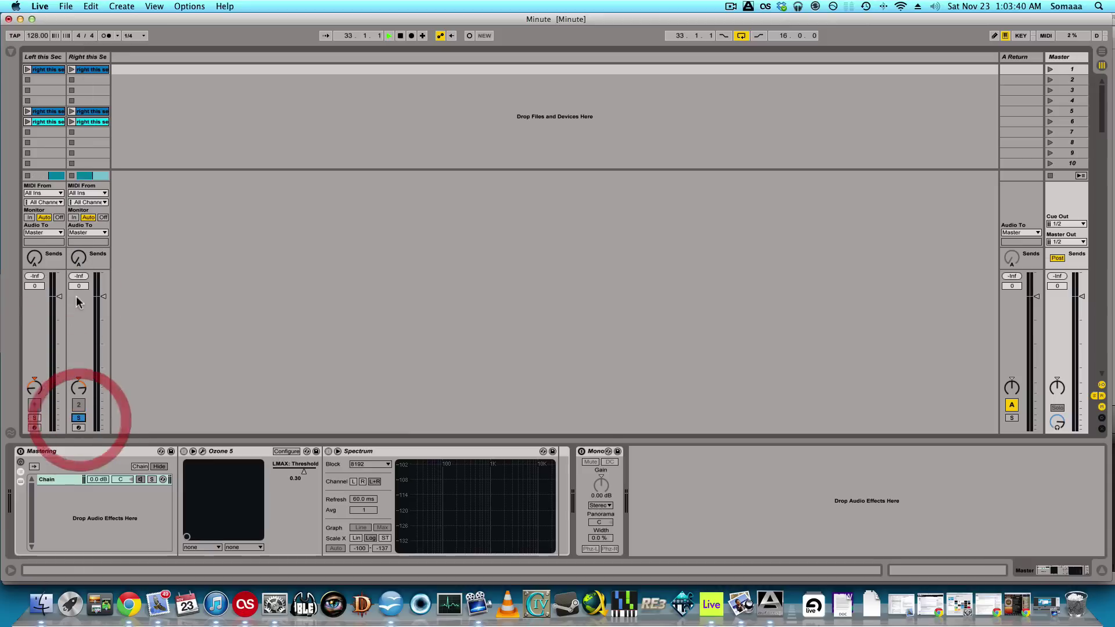
key("space")
left_click_drag(79, 257, 78, 268)
key("space")
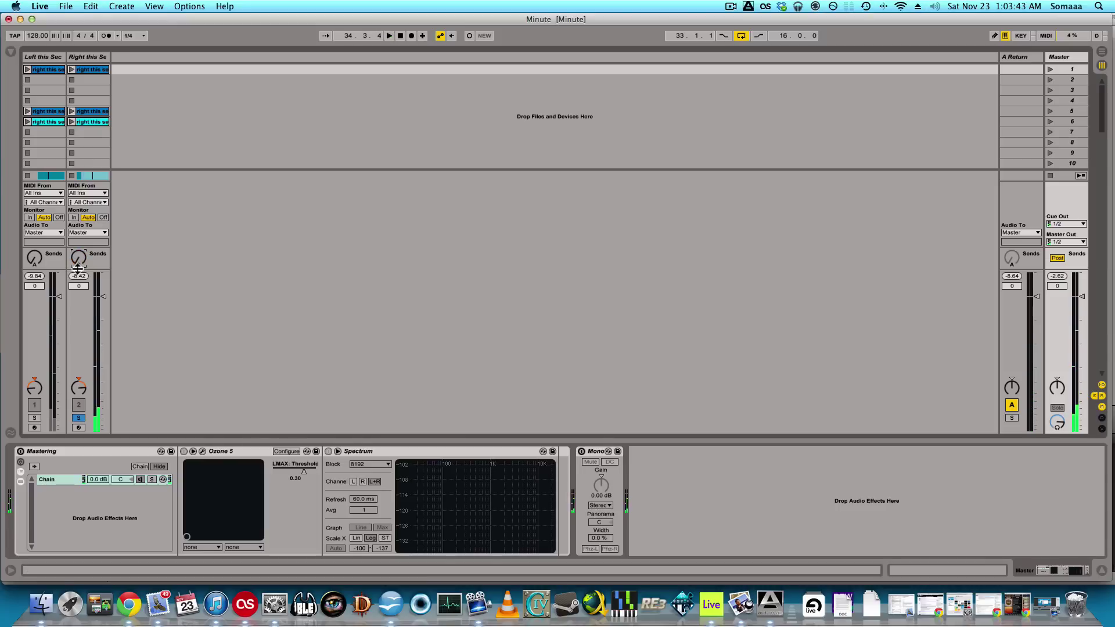
Route both tracks to Sends Only and raise their A sends, track 2 to -10.5 dB.
left_click(83, 232)
left_click(84, 280)
left_click(56, 233)
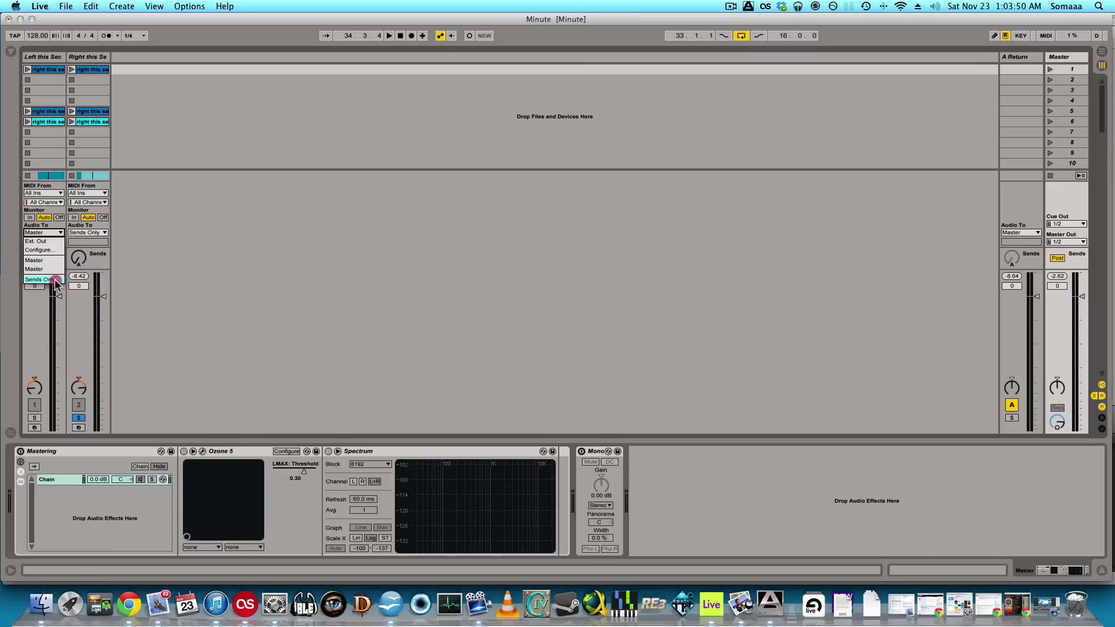
left_click(55, 280)
left_click_drag(79, 258, 77, 222)
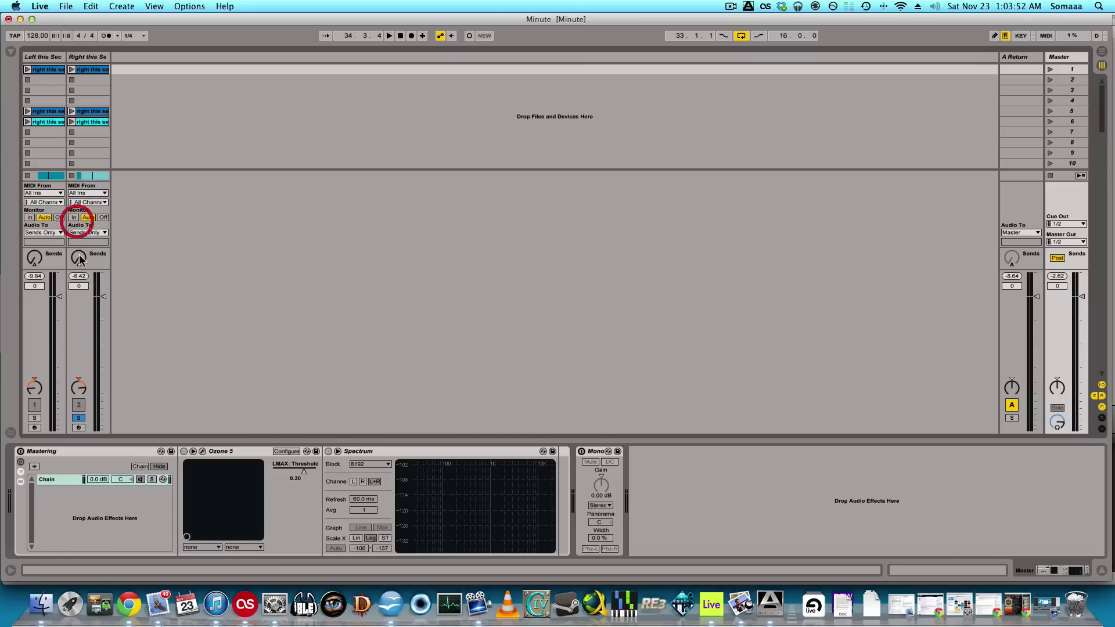
left_click(34, 257)
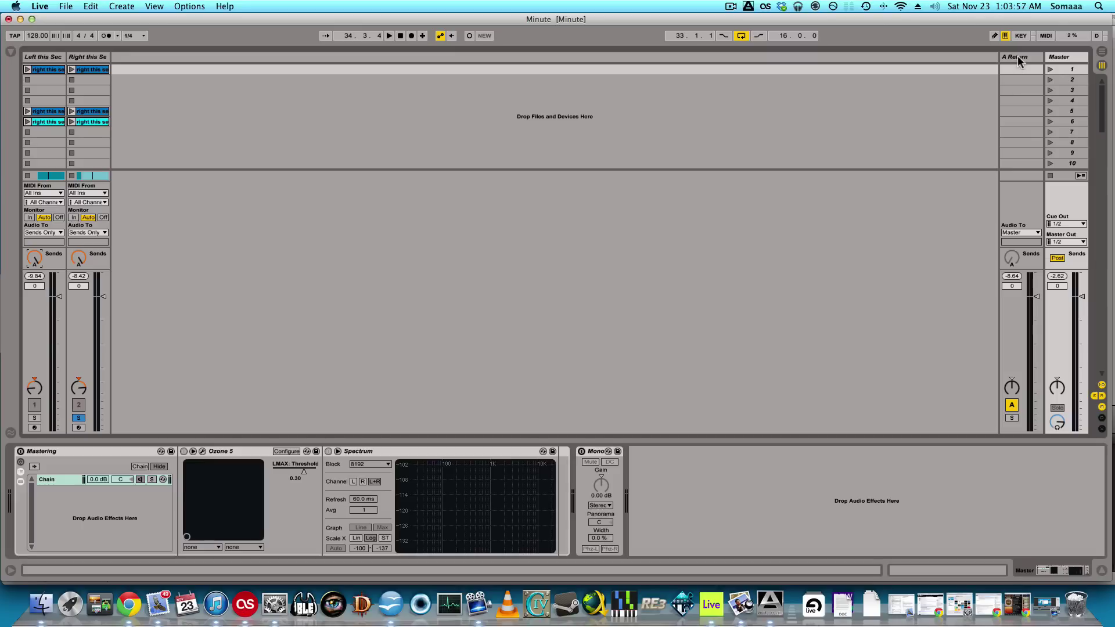
Unsolo track 2 and set the A Return volume to -1.6 dB during playback.
key("space")
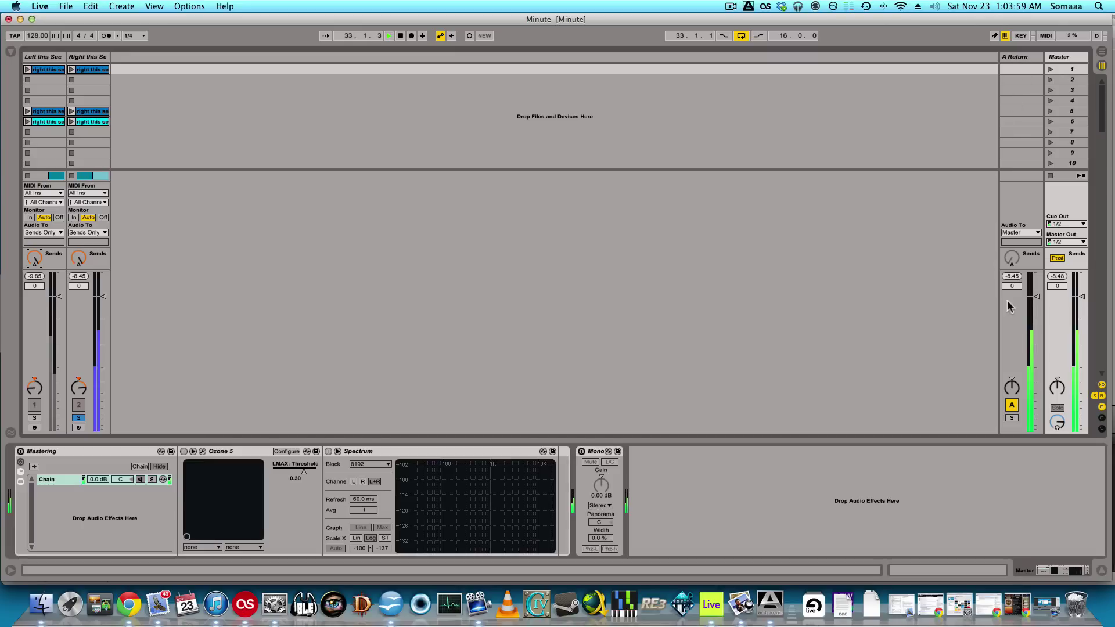
left_click_drag(1036, 296, 1037, 324)
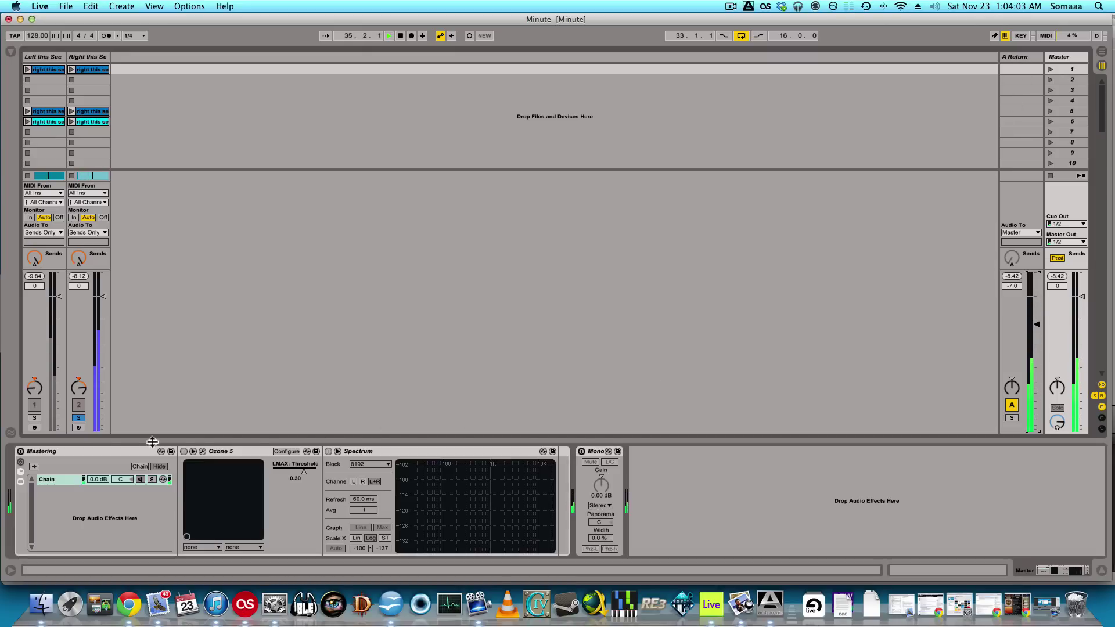
left_click(79, 406)
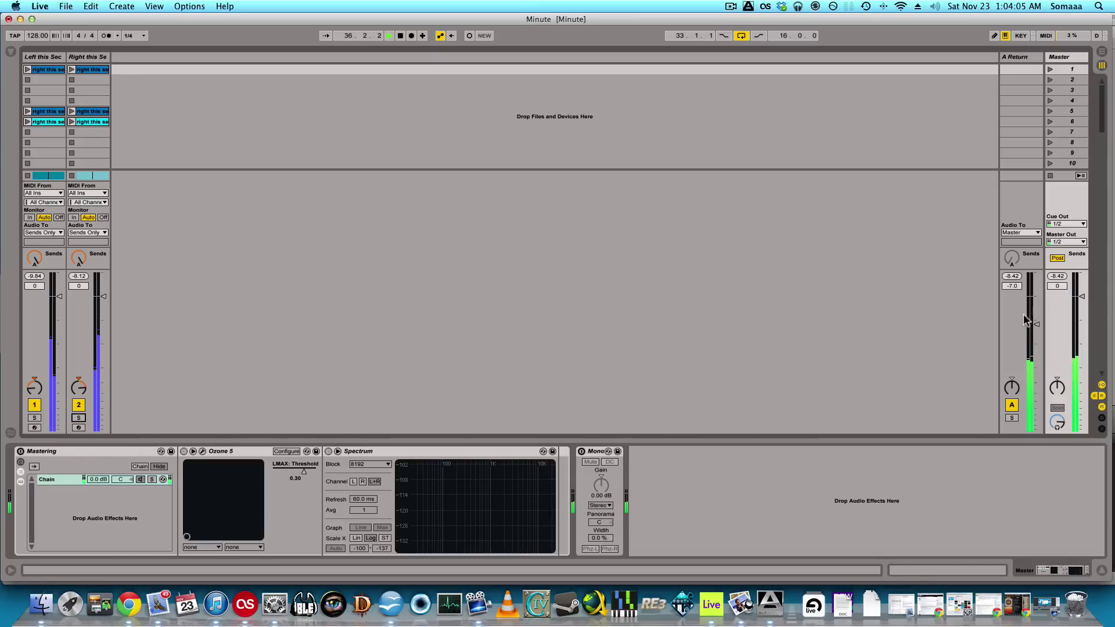
left_click_drag(1024, 314, 1033, 303)
key("space")
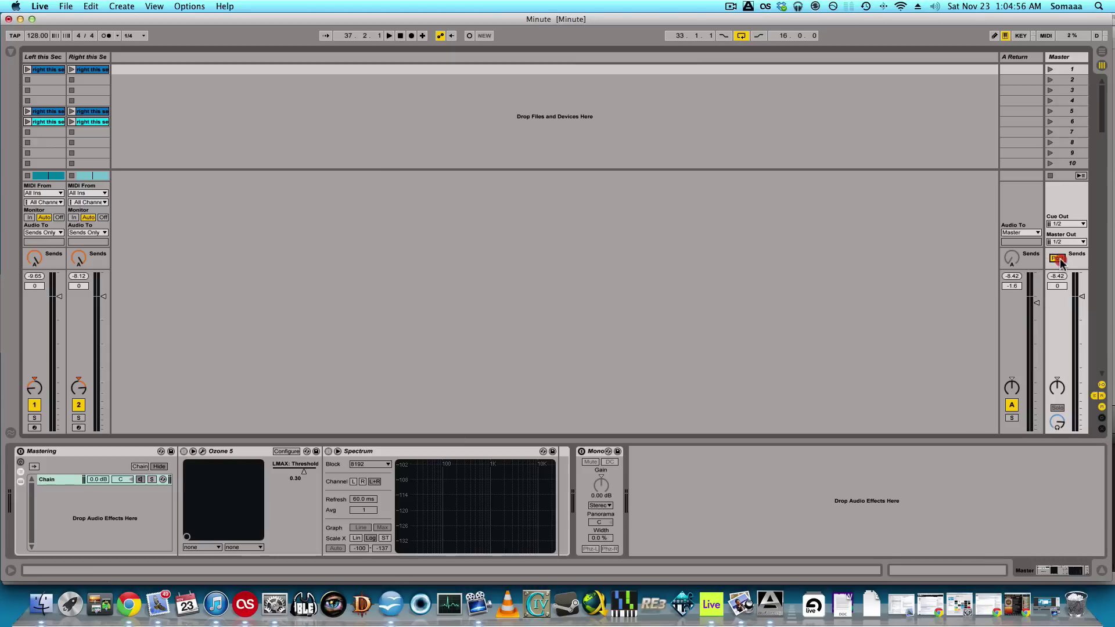
Switch sends to pre-fader and play while moving faders, leaving track 1 at -14.5 dB.
left_click(1057, 258)
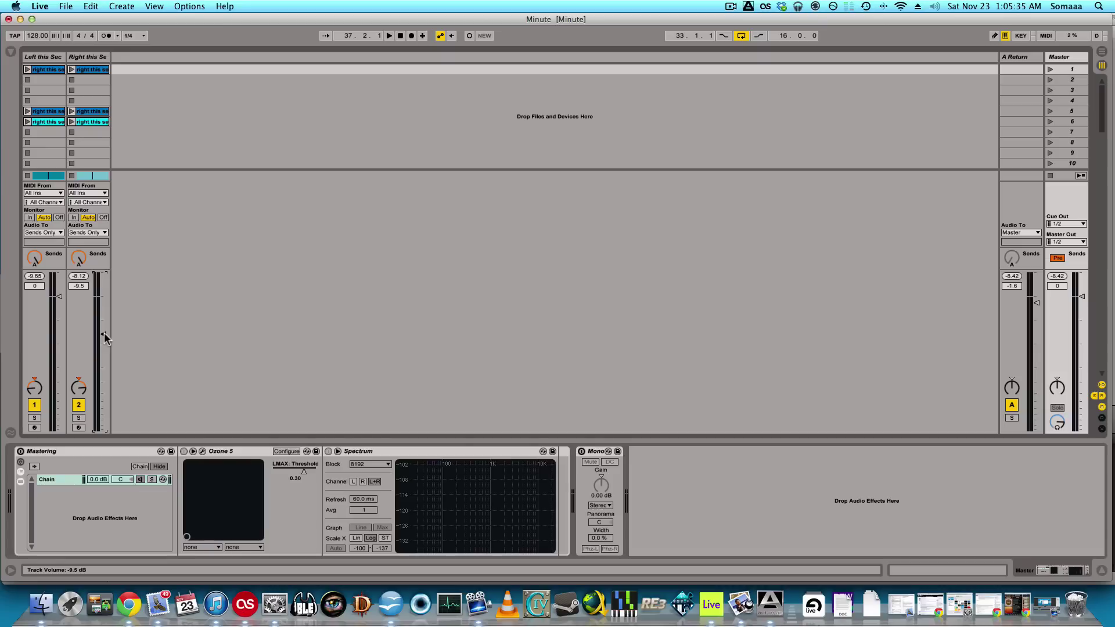
key("space")
left_click_drag(59, 297, 60, 430)
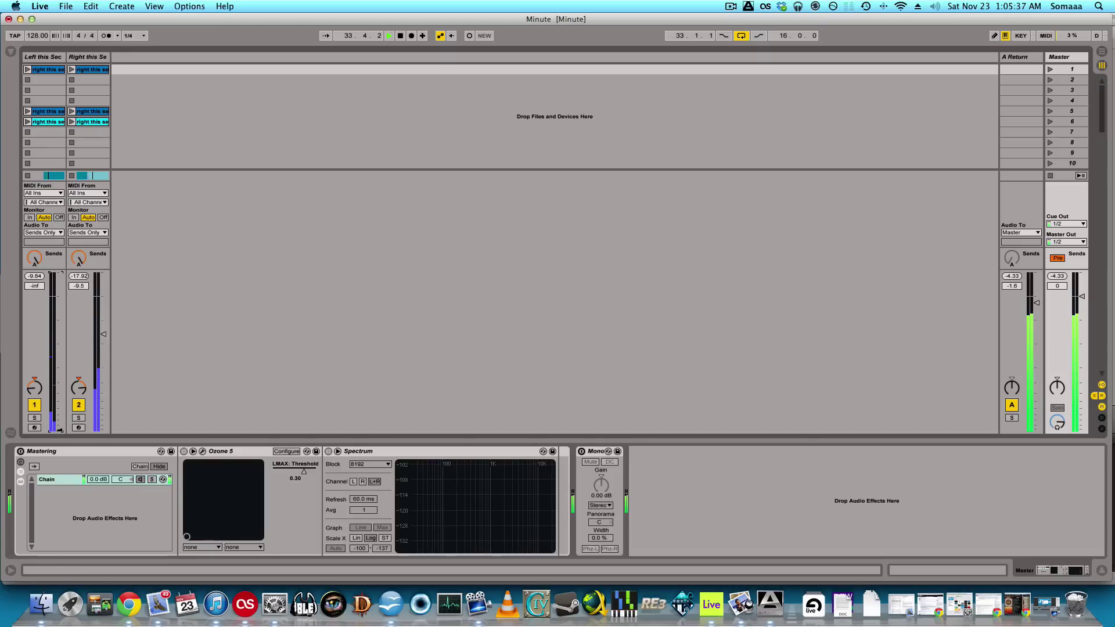
left_click_drag(104, 334, 103, 296)
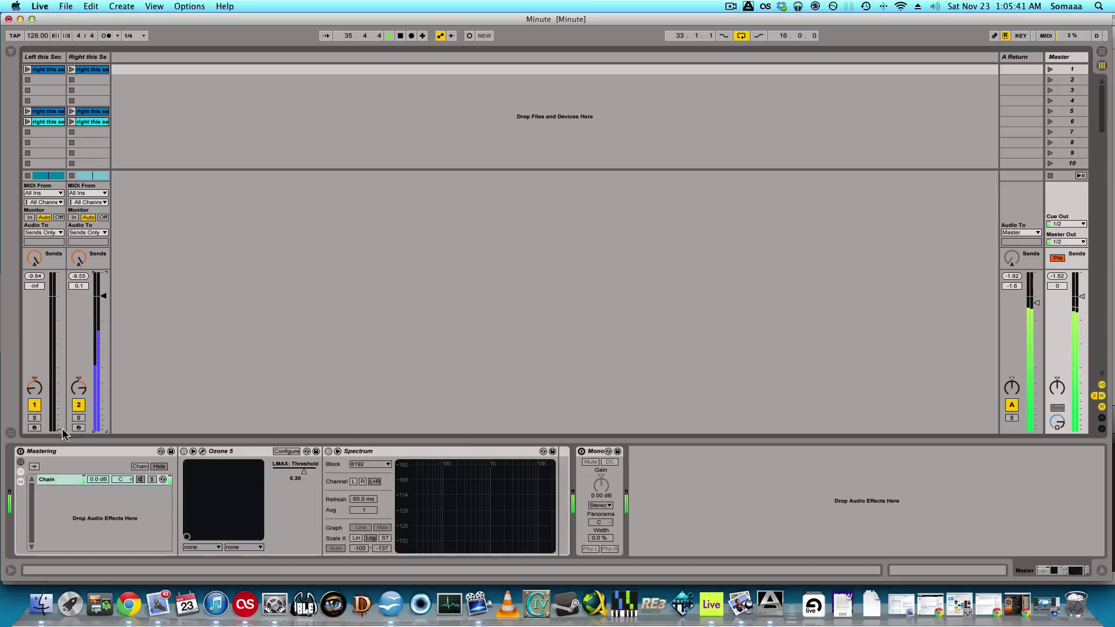
left_click_drag(60, 431, 59, 354)
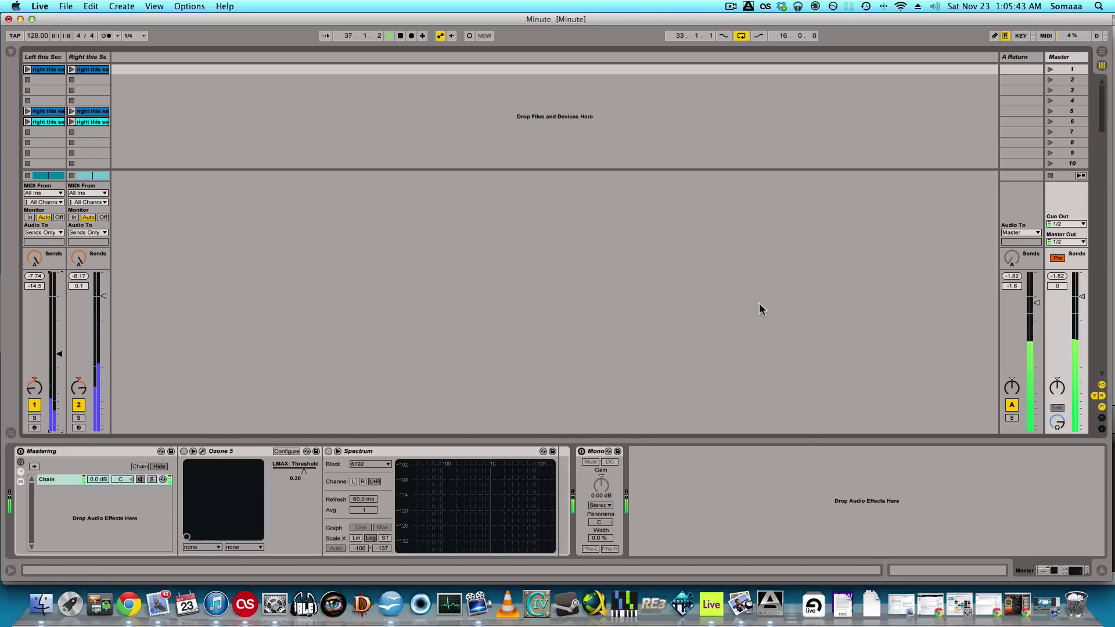
Switch sends back to post-fader and set track 1 to -64.0 dB, track 2 to -8.2 dB.
left_click(1057, 258)
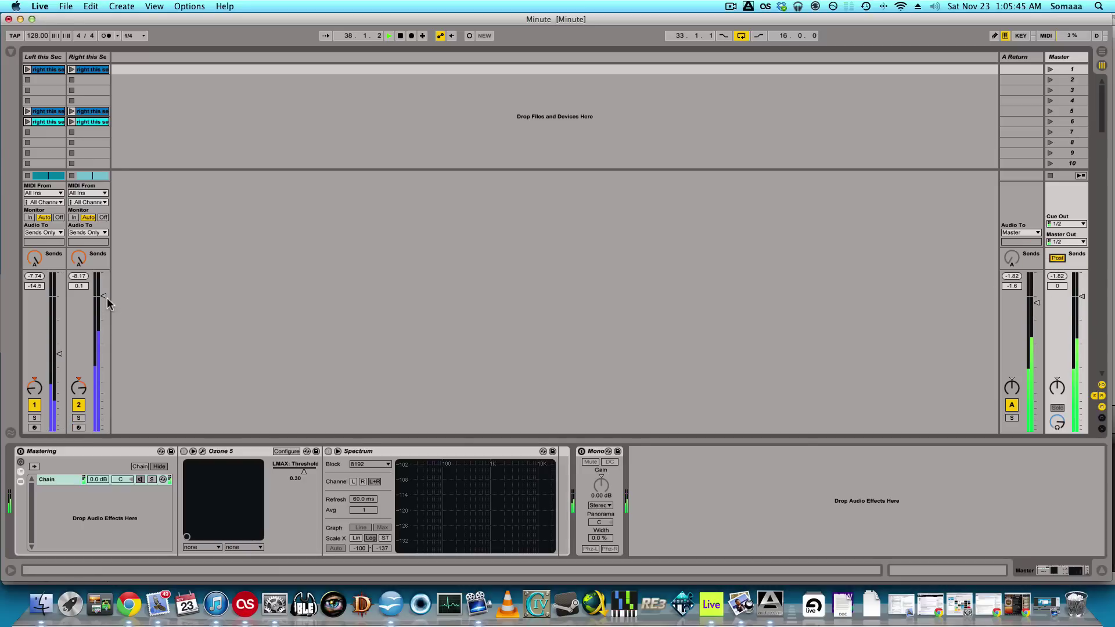
left_click_drag(107, 299, 105, 430)
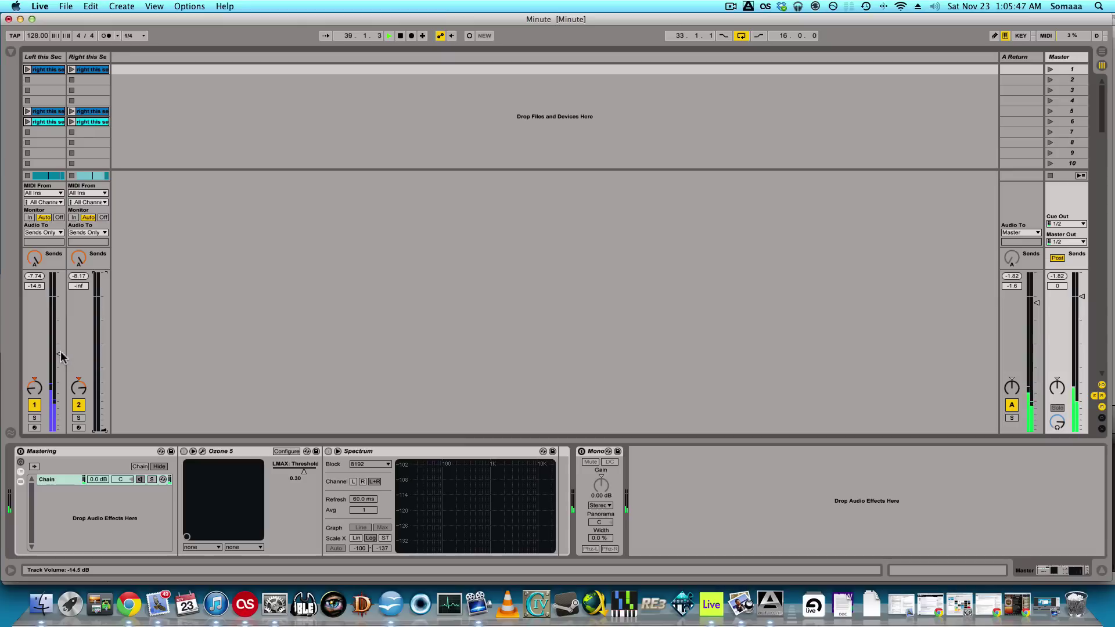
left_click_drag(59, 354, 60, 429)
left_click_drag(104, 355, 103, 330)
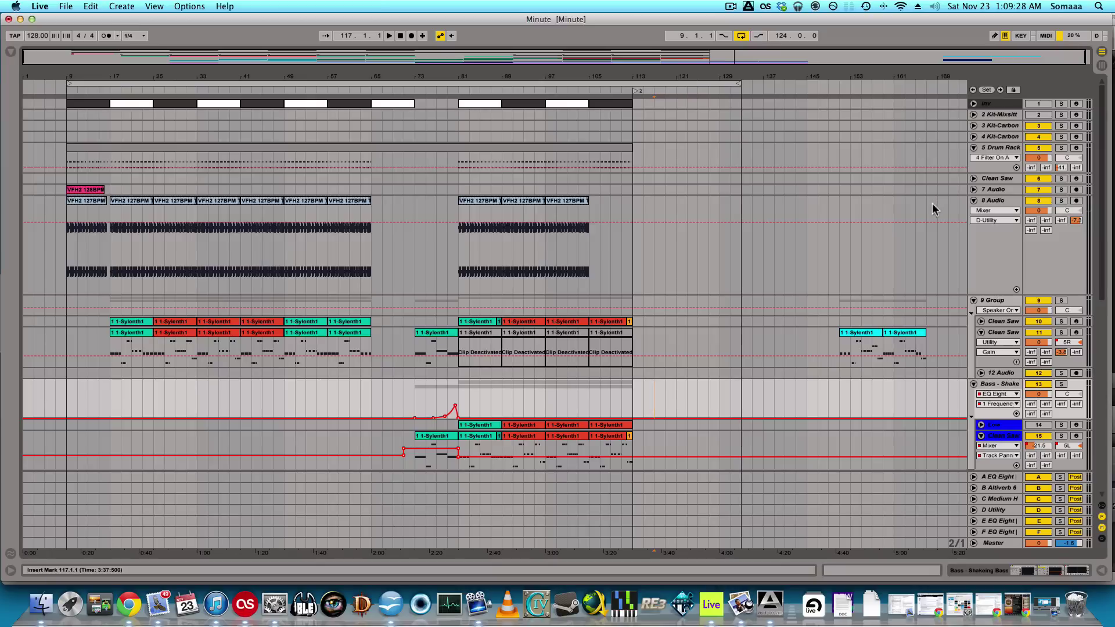
Solo the 9 Group and play from the Clean Saw clip at bar 33.
left_click(998, 300)
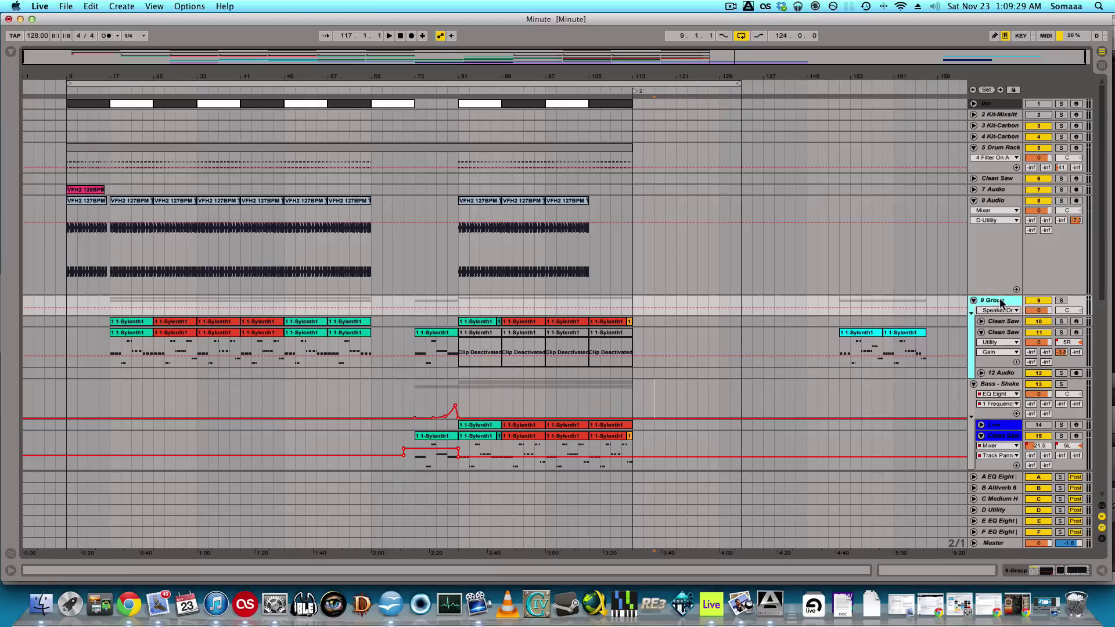
left_click(1061, 300)
left_click(215, 322)
key("space")
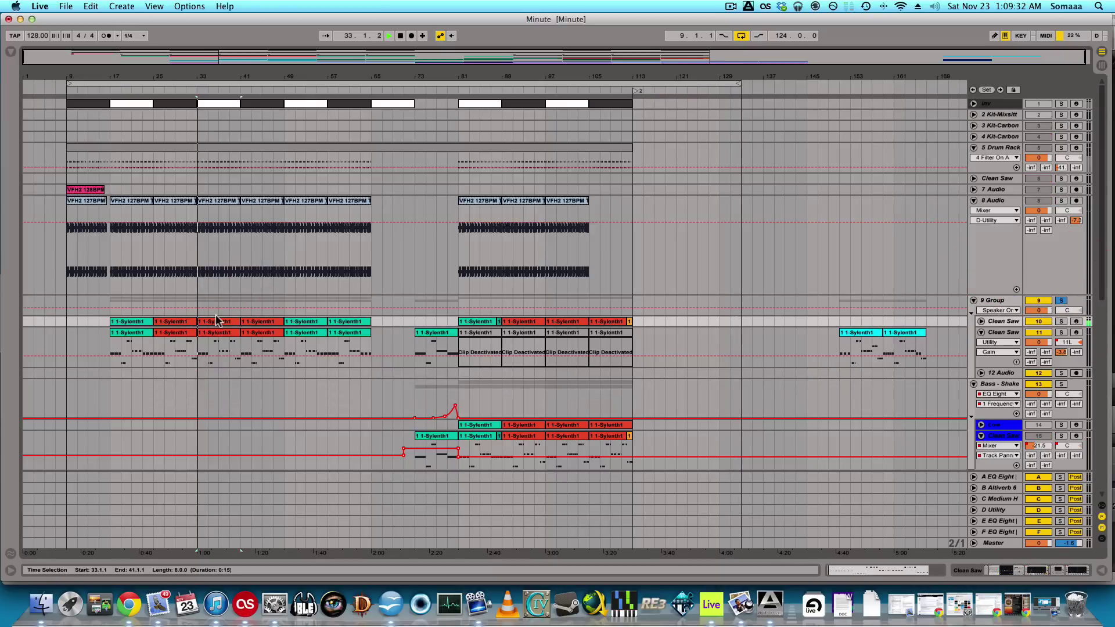
key("space")
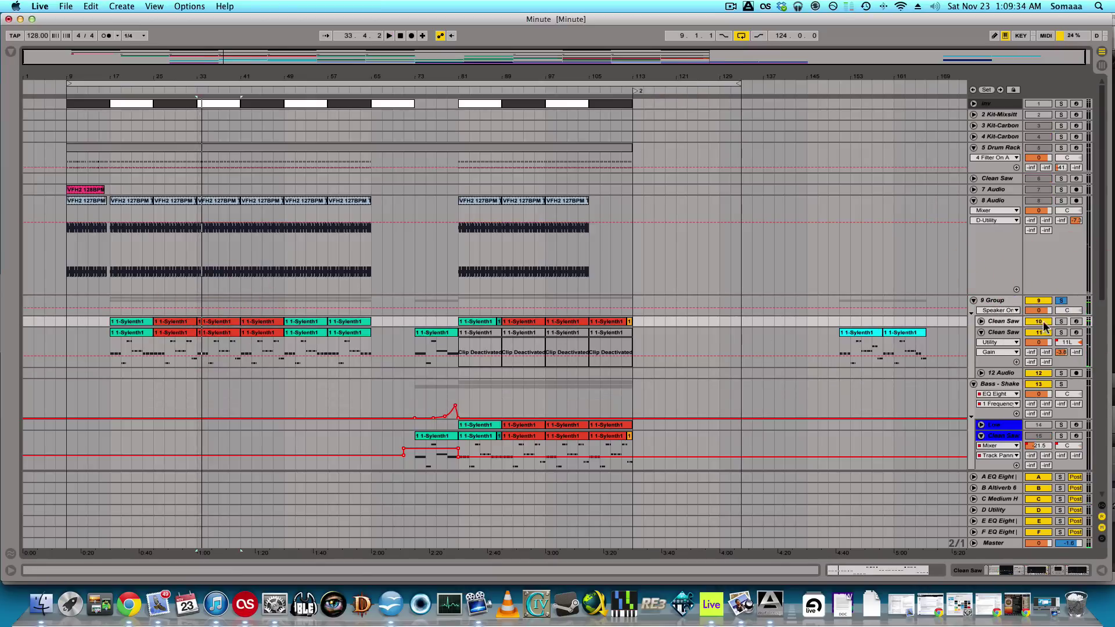
Audition Clean Saw soloed alone, then solo the whole 9 Group again.
left_click(1061, 321)
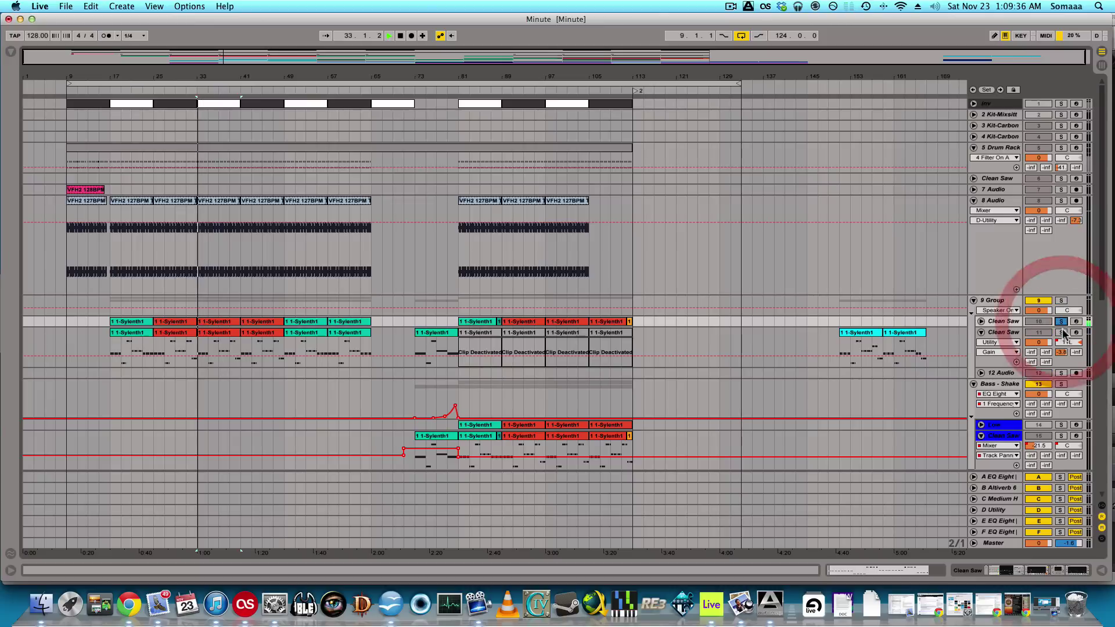
key("space")
left_click(1061, 332)
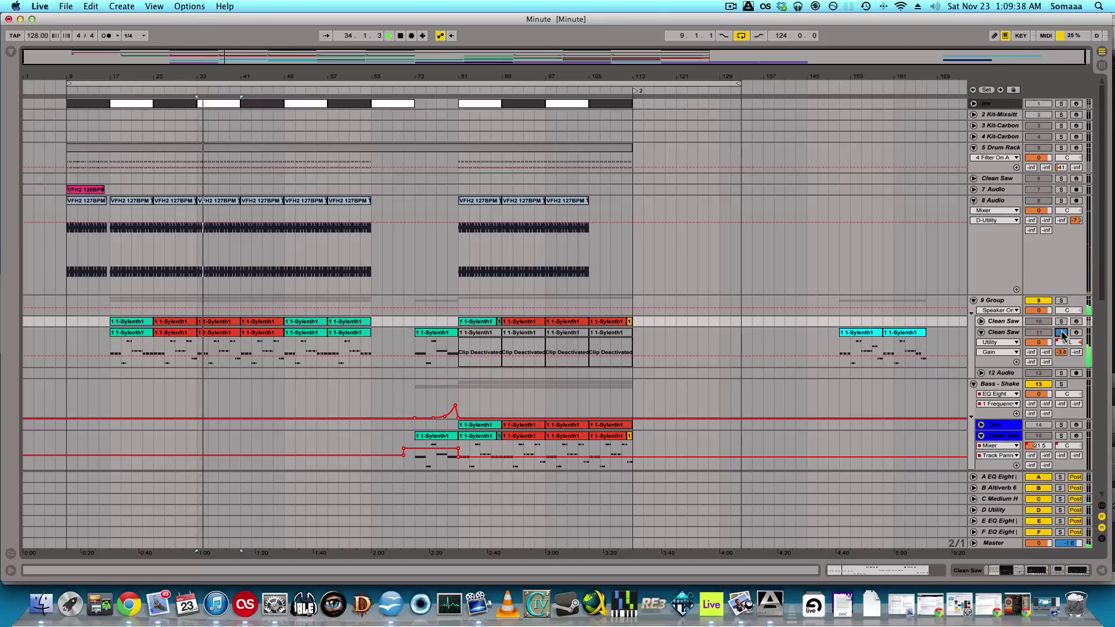
key("space")
left_click(1062, 301)
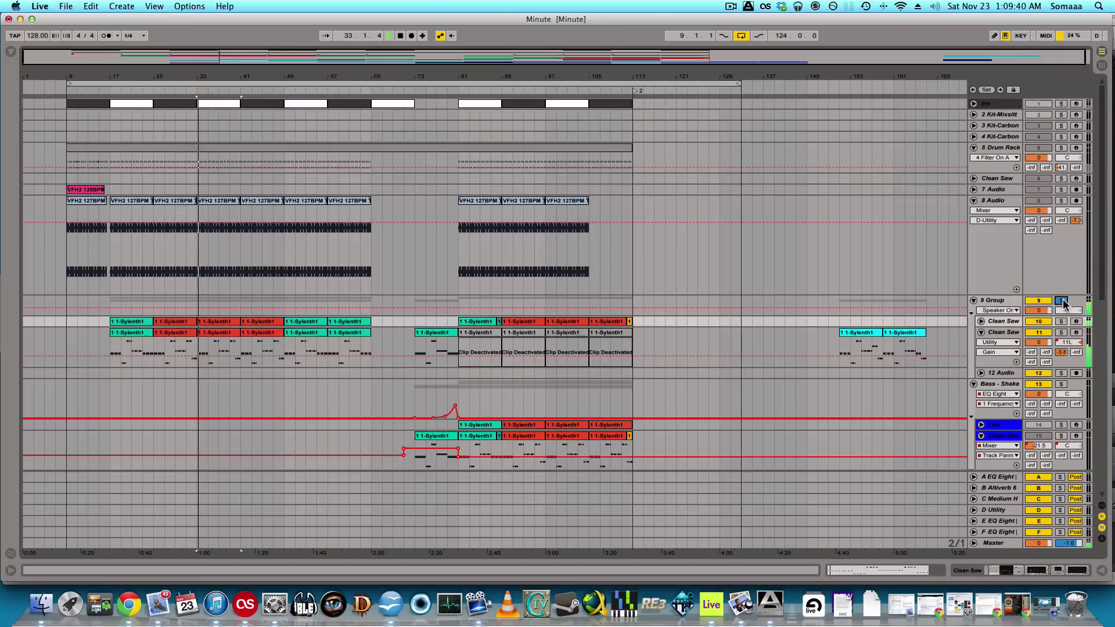
Solo the 16 Group, play it from the clip at bar 41, then un-solo it.
scroll(971, 339, "down", 1)
scroll(391, 337, "down", 5)
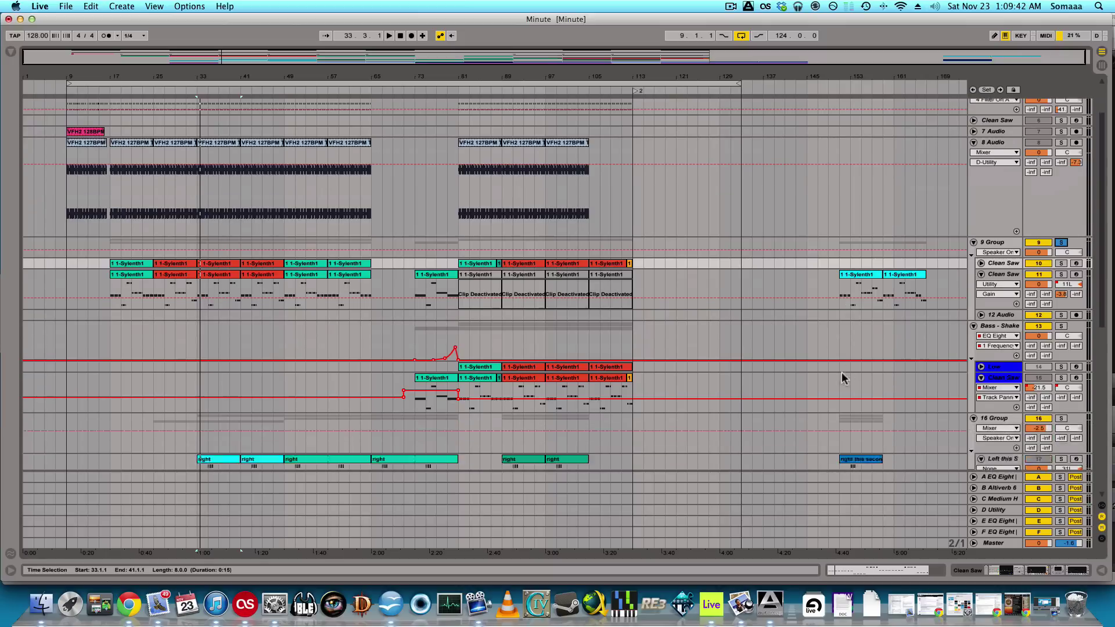
scroll(278, 323, "down", 2)
scroll(279, 324, "down", 1)
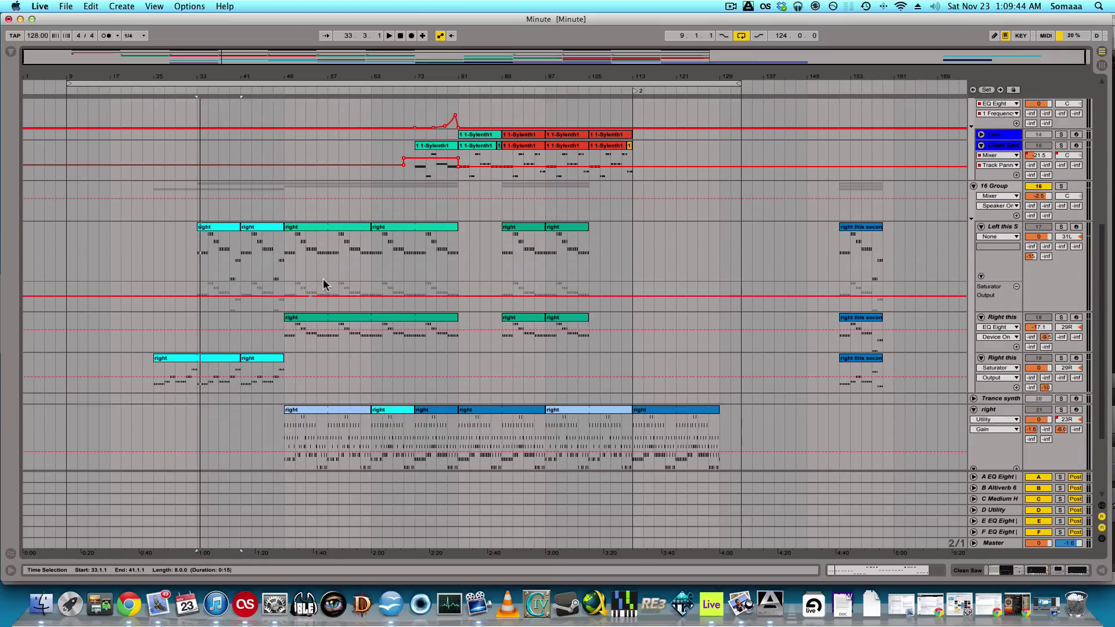
scroll(279, 230, "down", 3)
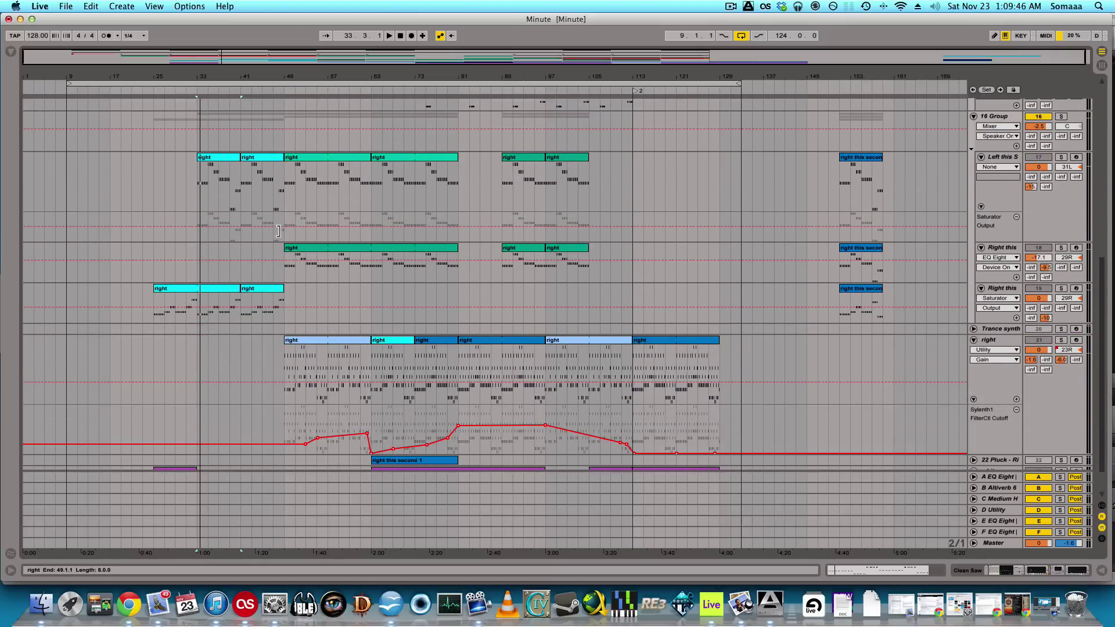
scroll(256, 196, "up", 2)
left_click(256, 196)
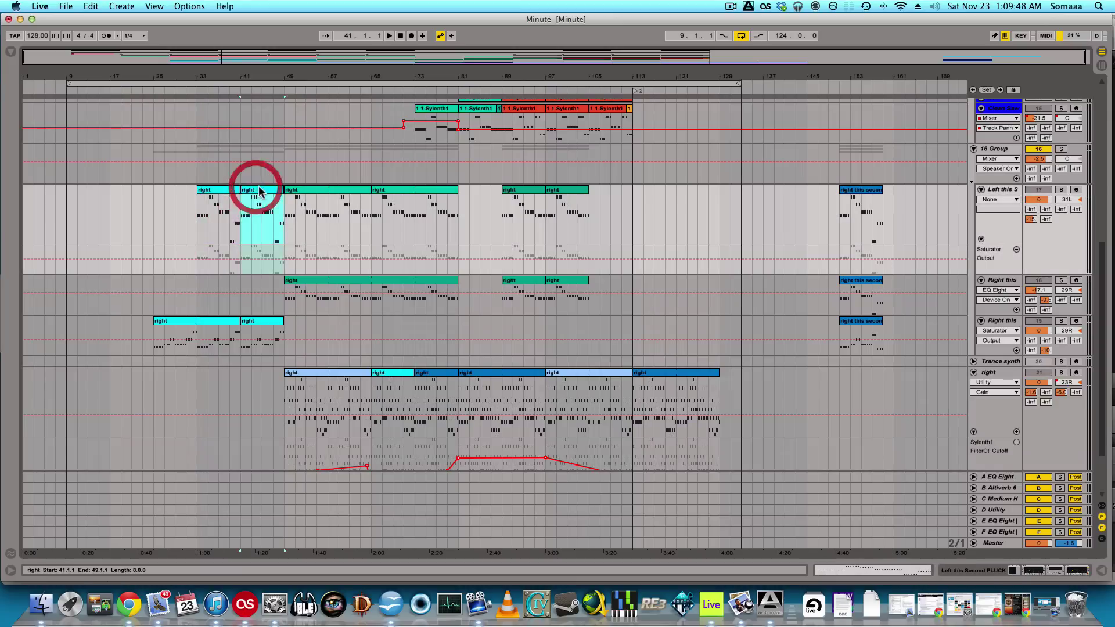
left_click(1064, 150)
key("space")
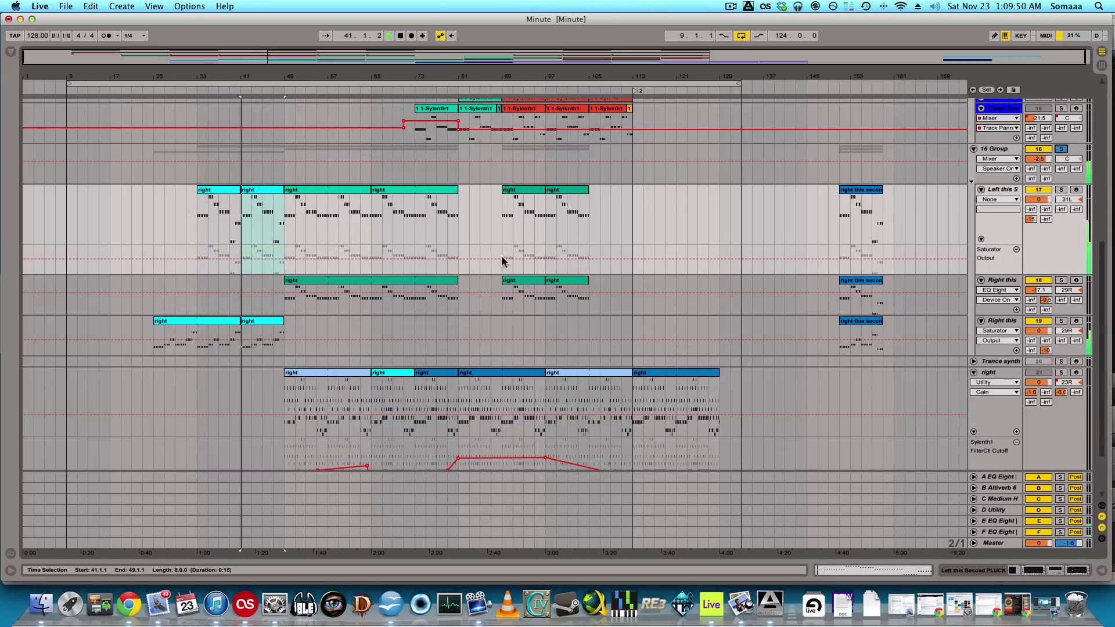
left_click(1061, 149)
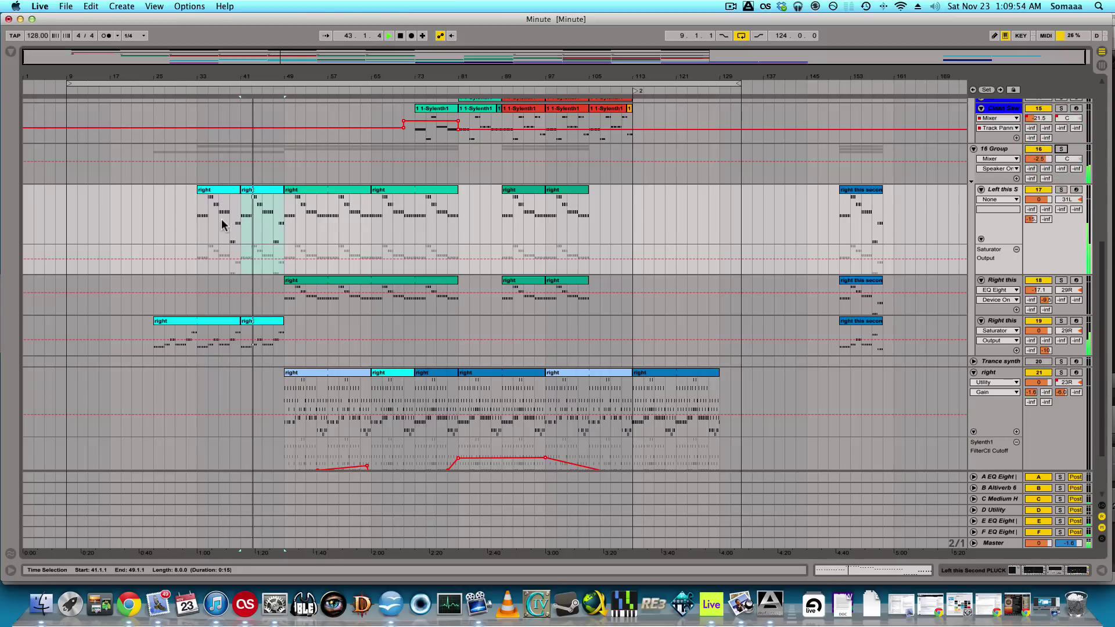
scroll(291, 302, "up", 4)
scroll(291, 305, "down", 3)
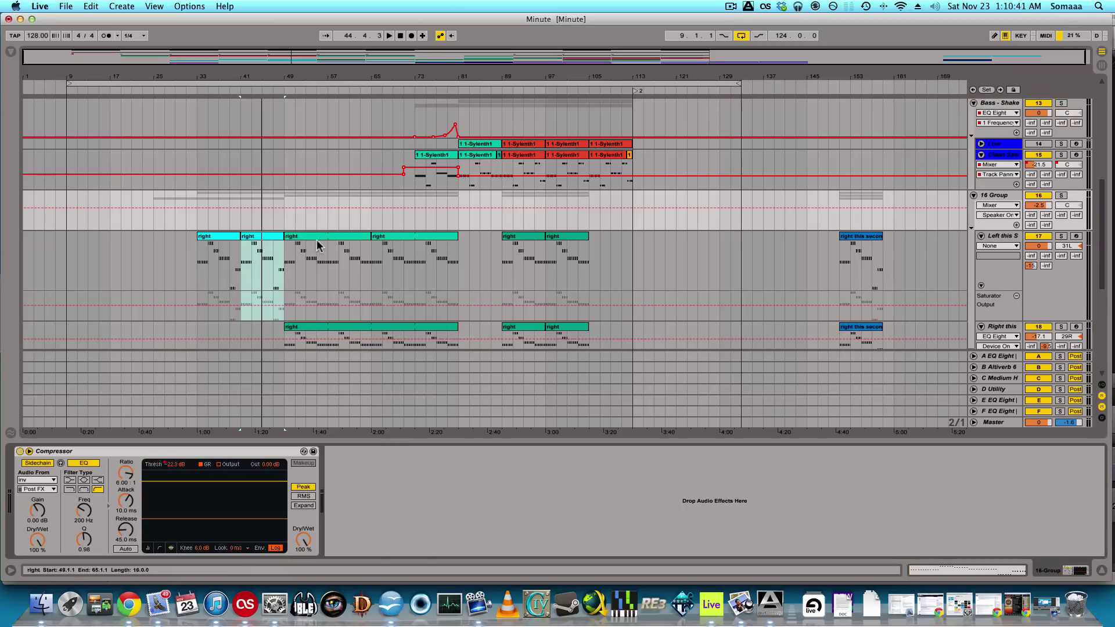
View the device chains of track 18, Left this Second PLUCK, and the 16 Group Compressor.
scroll(760, 307, "down", 3)
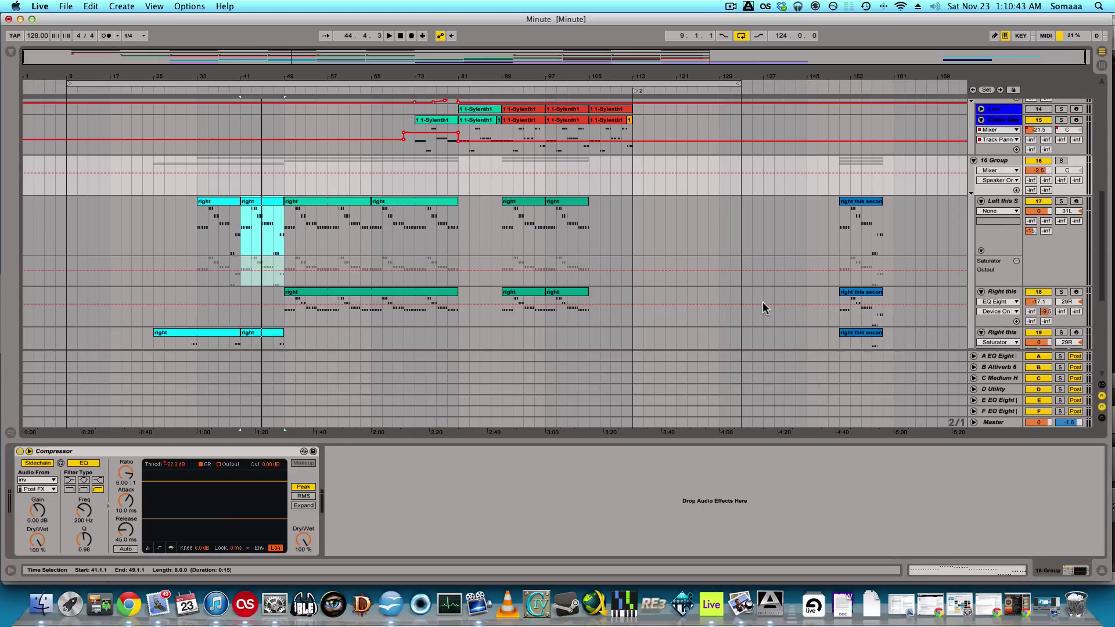
scroll(533, 248, "down", 2)
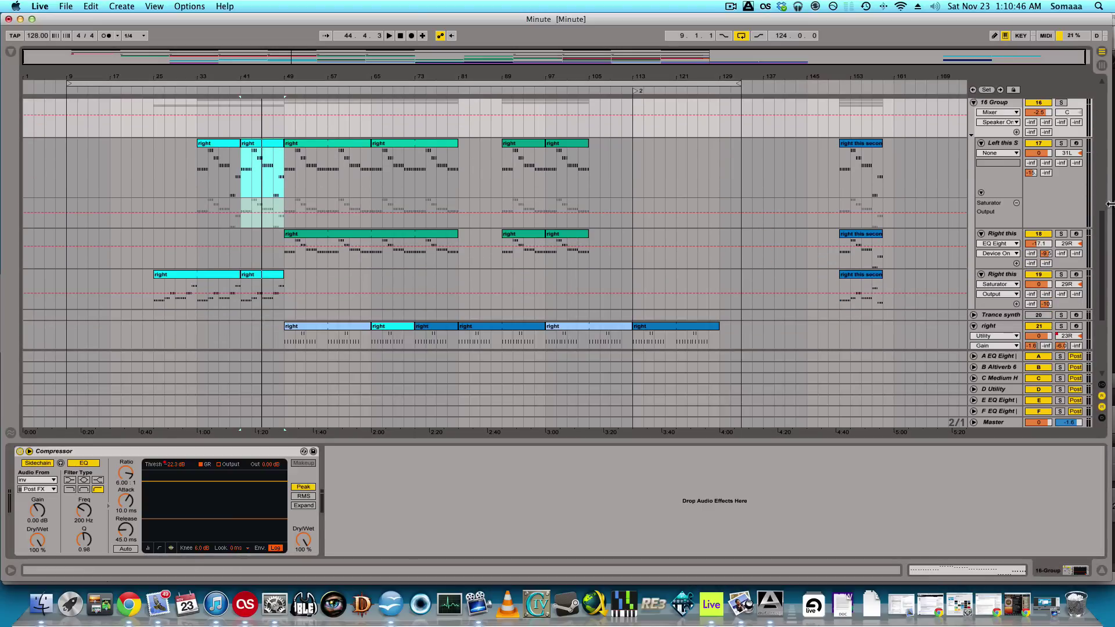
left_click(1009, 233)
left_click(997, 143)
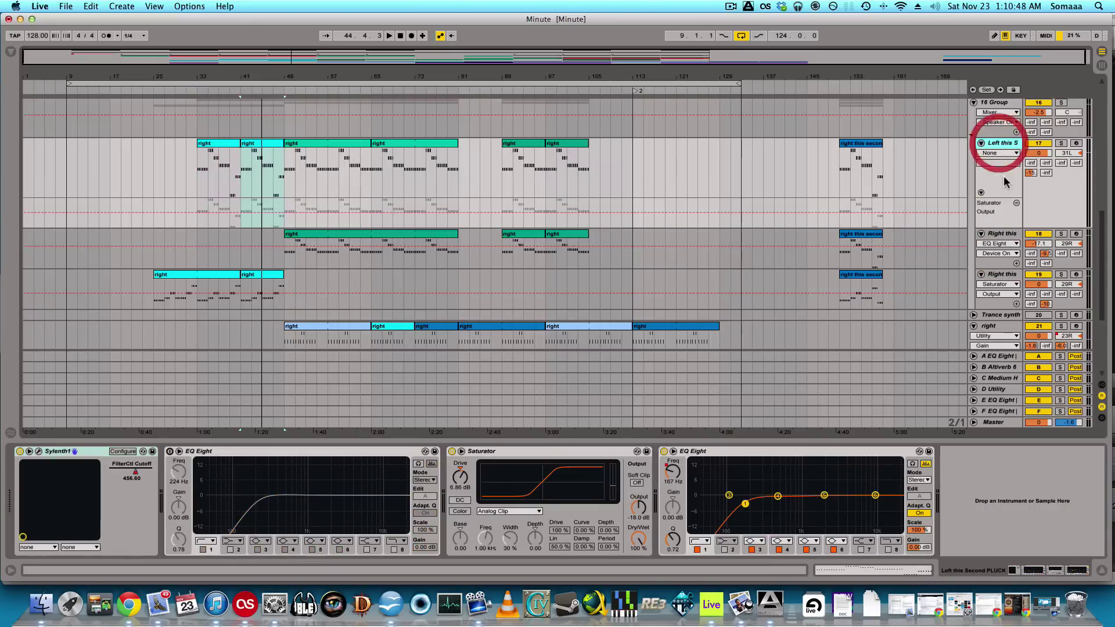
scroll(993, 180, "up", 1)
scroll(993, 180, "up", 1)
left_click(994, 125)
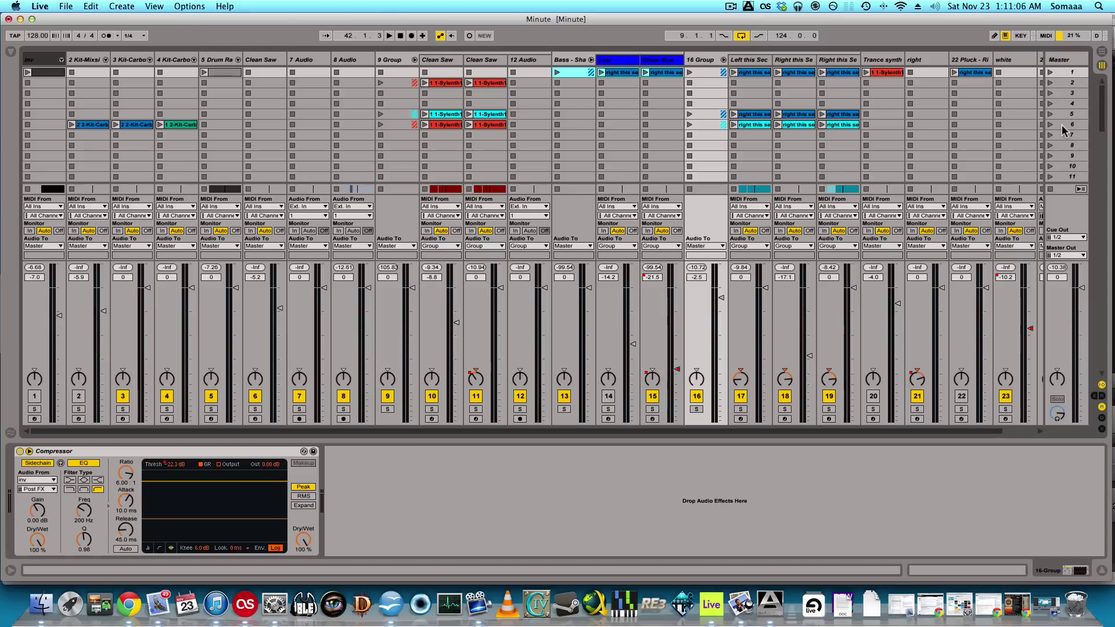
Show returns A–F with every track's sends, and display return C's Medium Hall reverb (710 ms decay).
left_click(1102, 407)
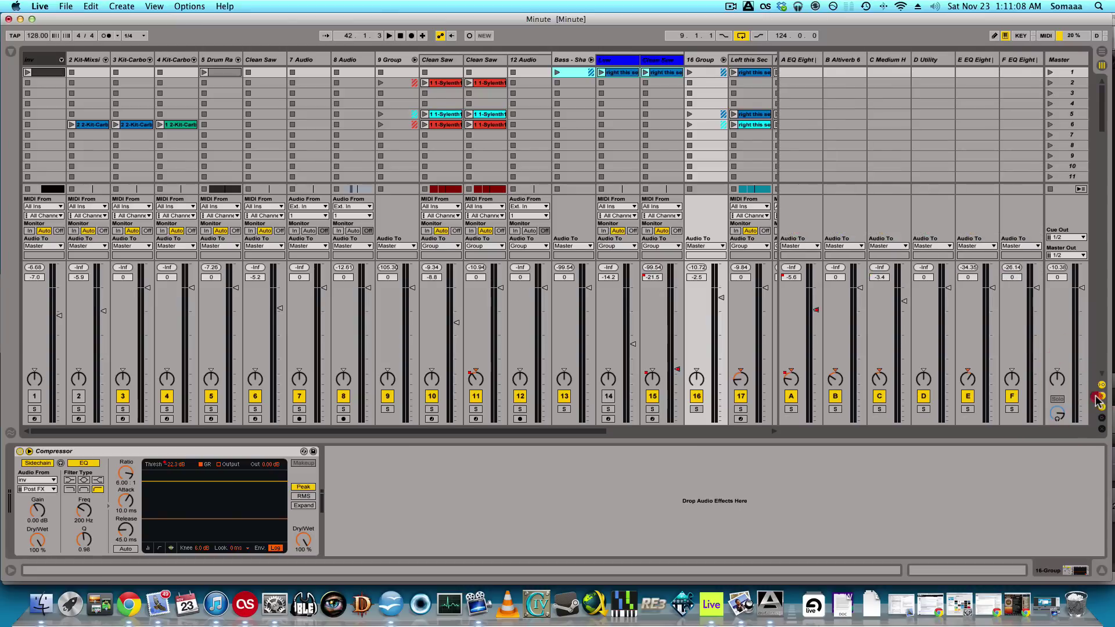
left_click(1102, 395)
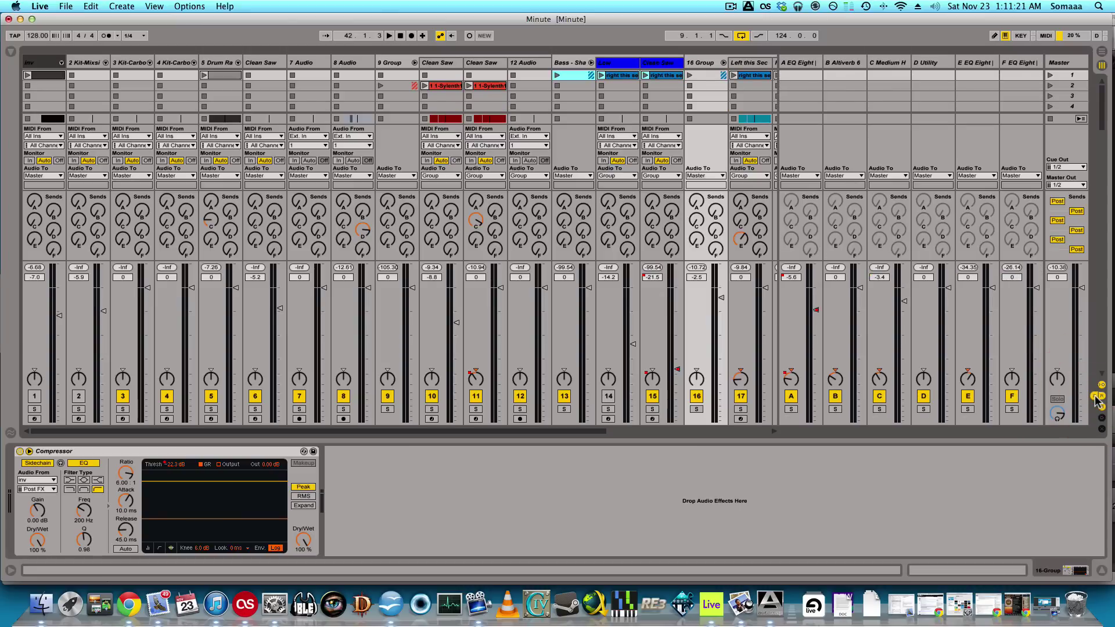
left_click(888, 62)
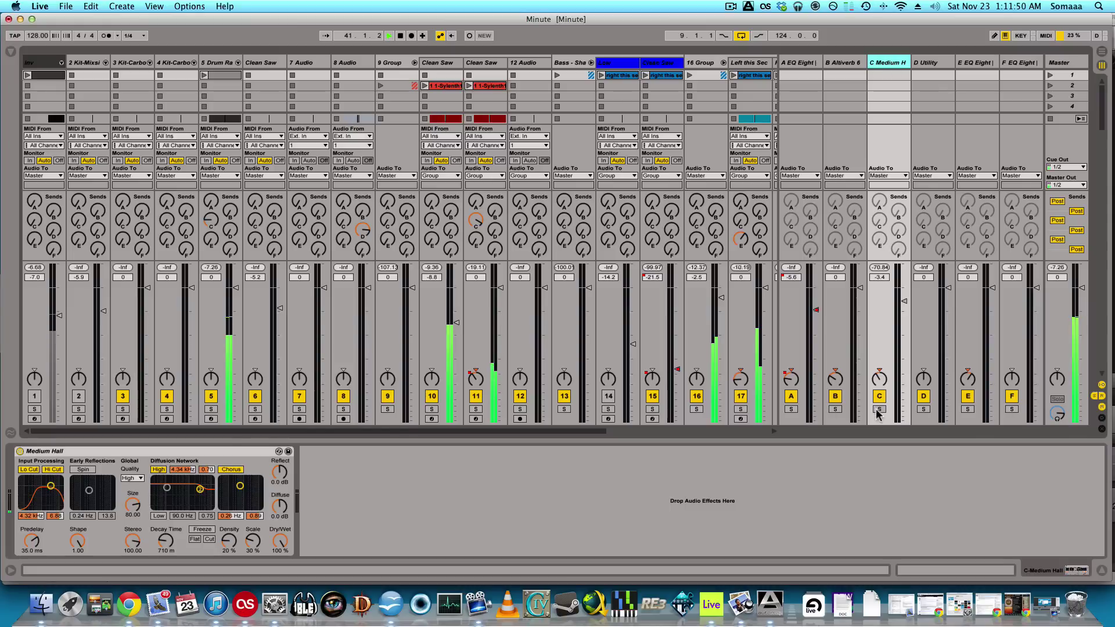
During playback, solo returns C, D, E and F in turn, then return C again before clearing the solo.
left_click(879, 409)
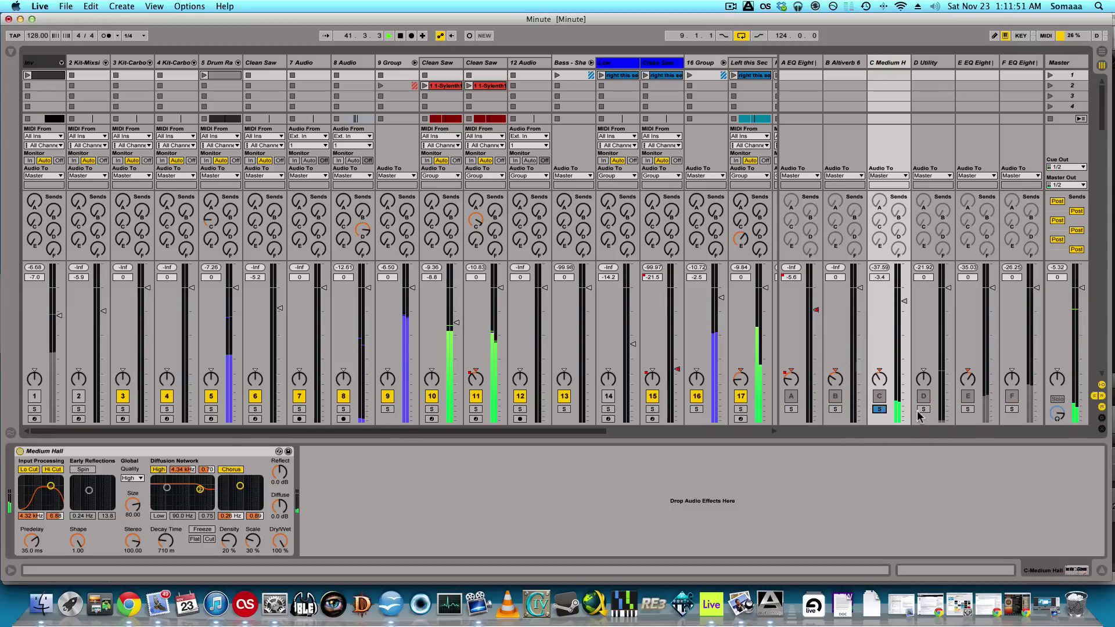
left_click(923, 409)
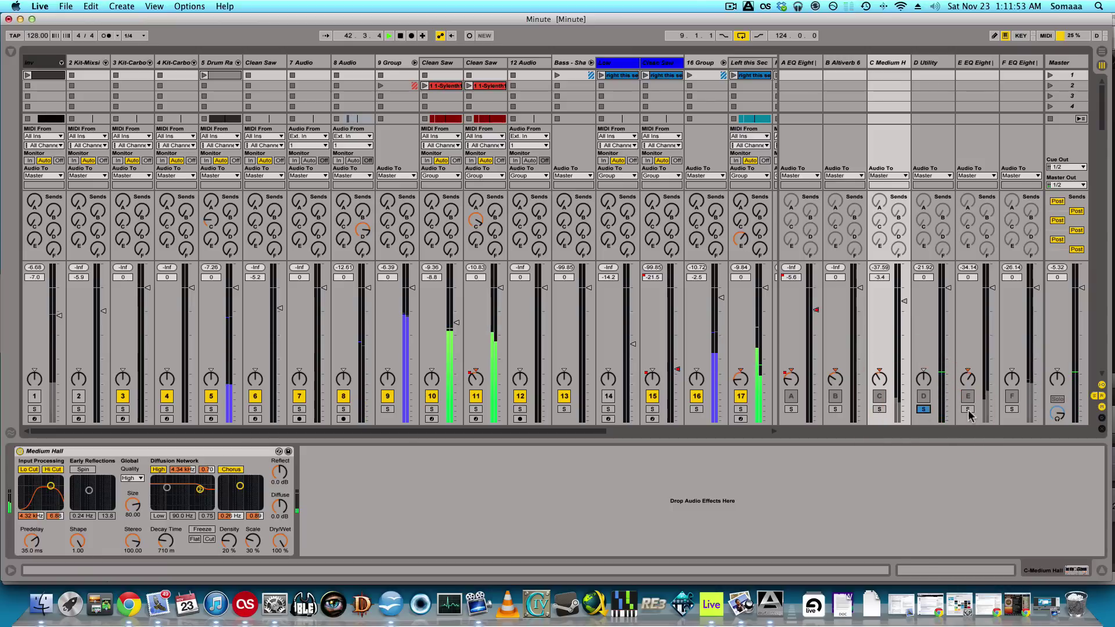
left_click(968, 408)
left_click(1012, 409)
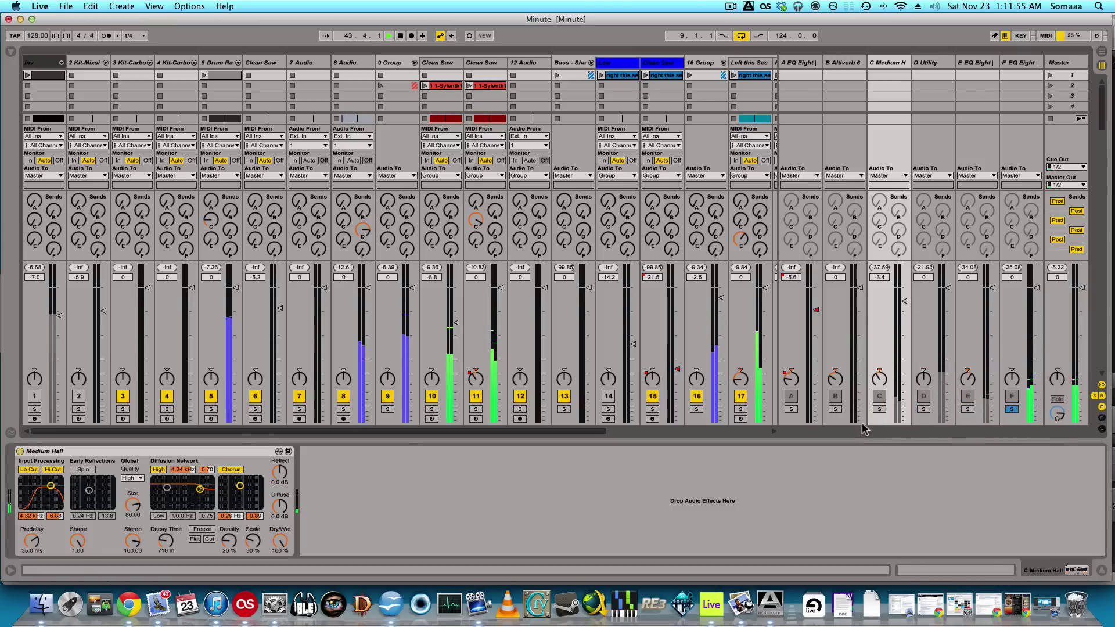
left_click(879, 409)
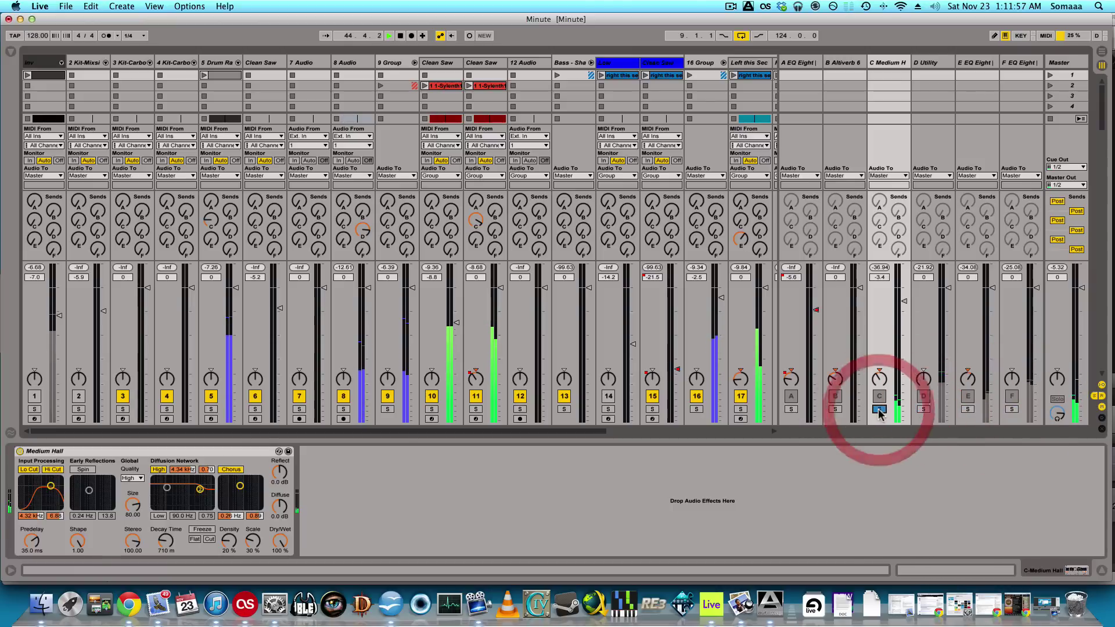
left_click(880, 408)
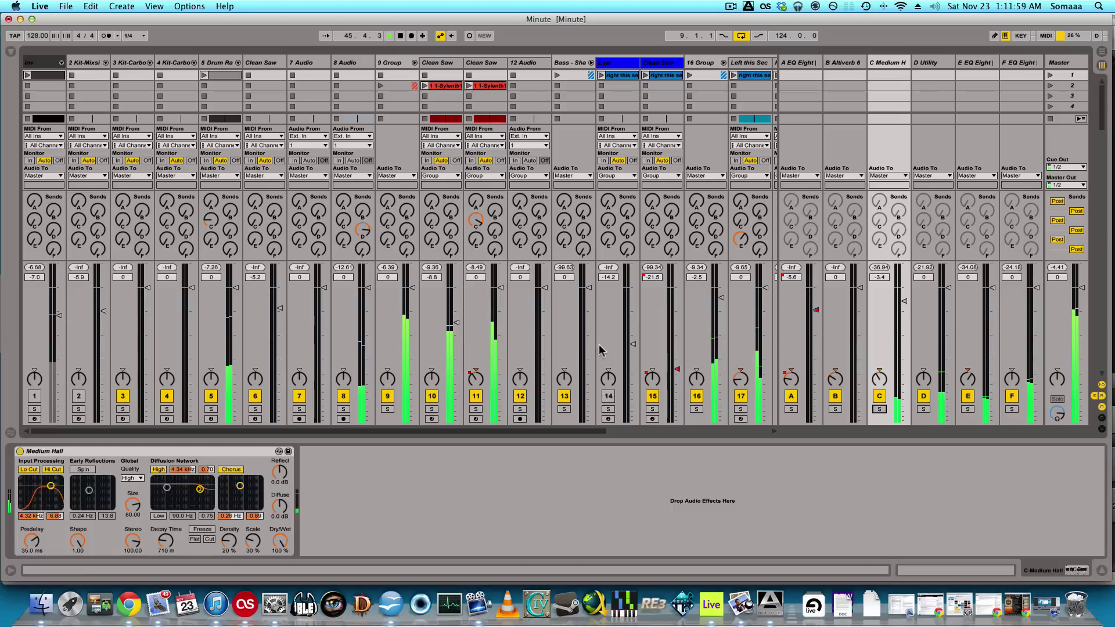